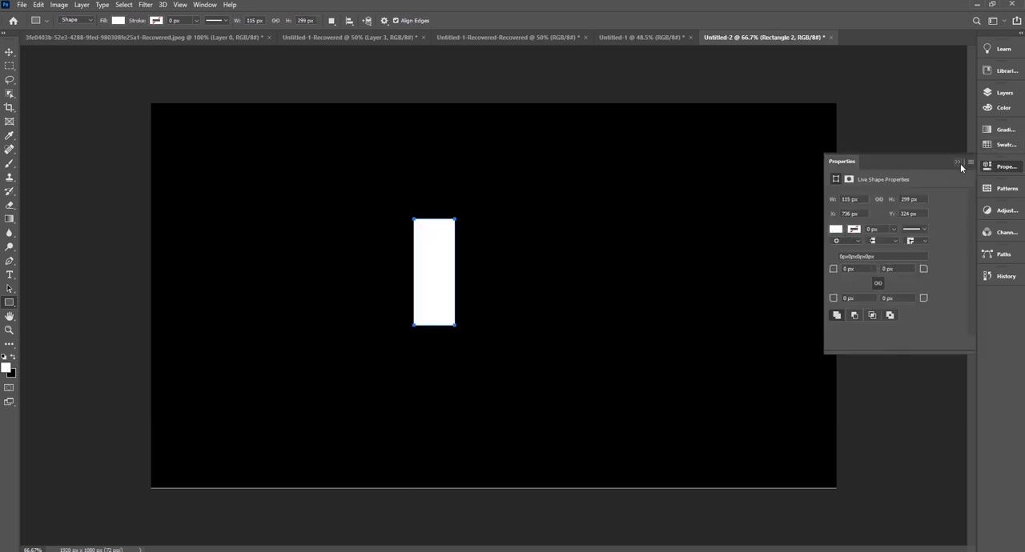
Rasterize the white rectangle and apply the Wind filter with the Wind method, direction From the Right.
click(957, 162)
click(146, 5)
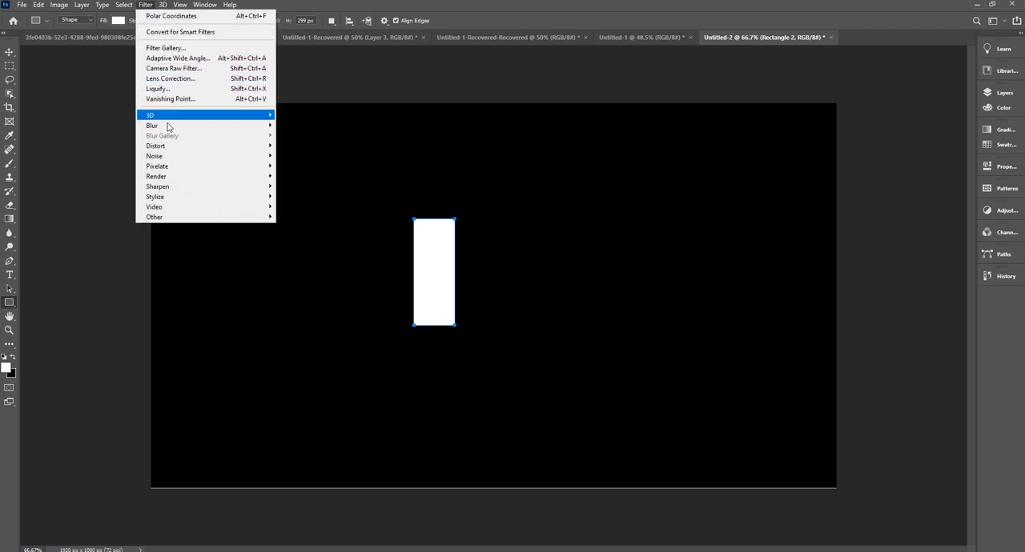
mouse_move(169, 201)
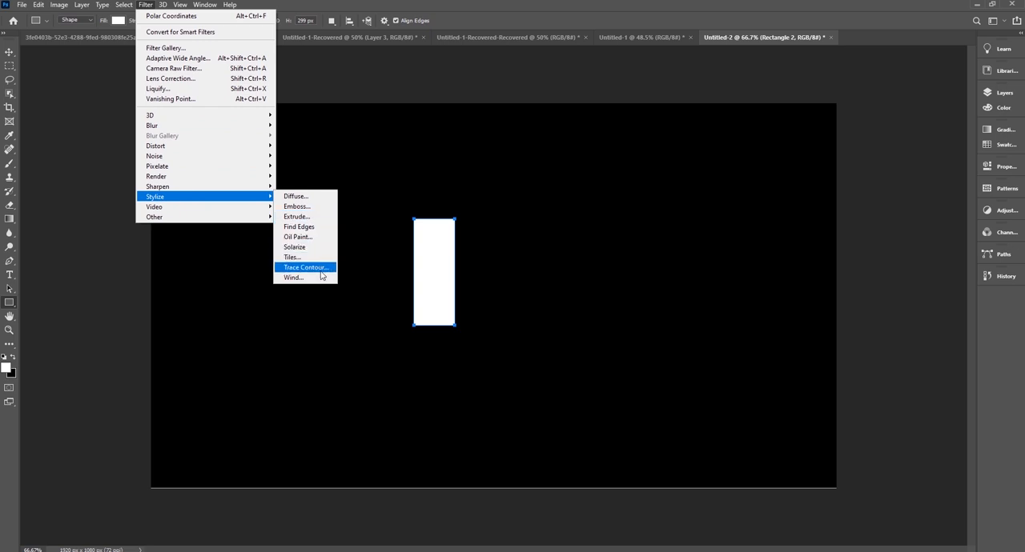
click(293, 278)
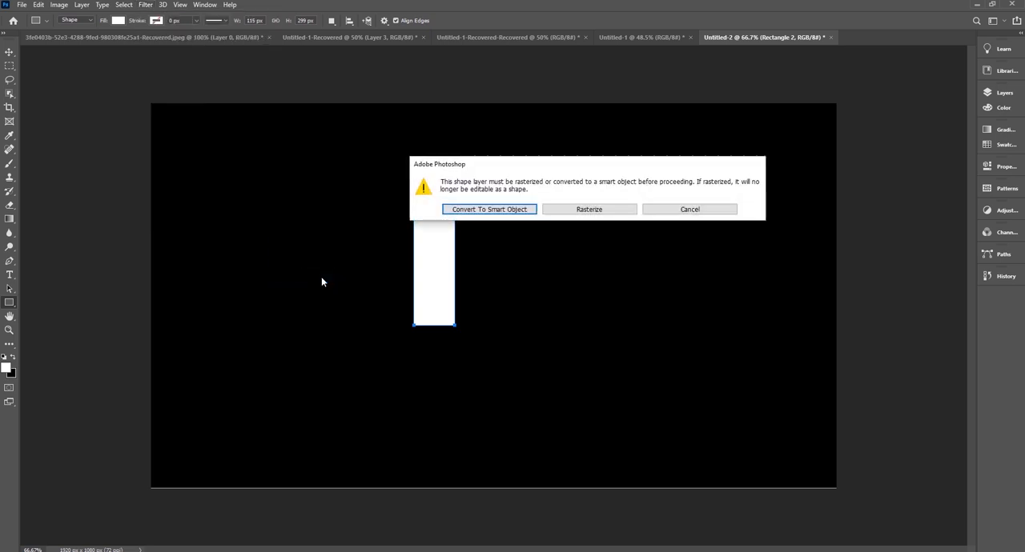
click(590, 212)
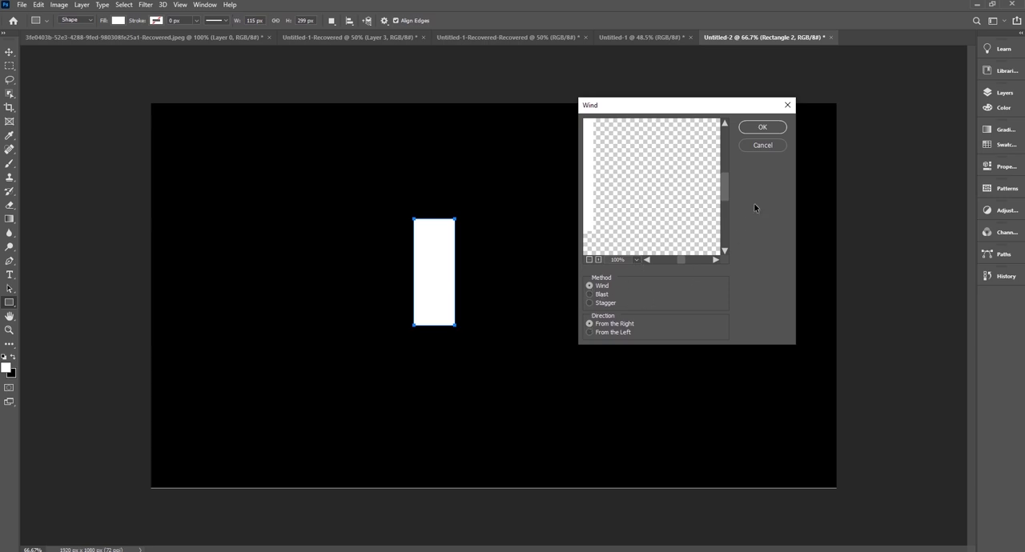
click(756, 128)
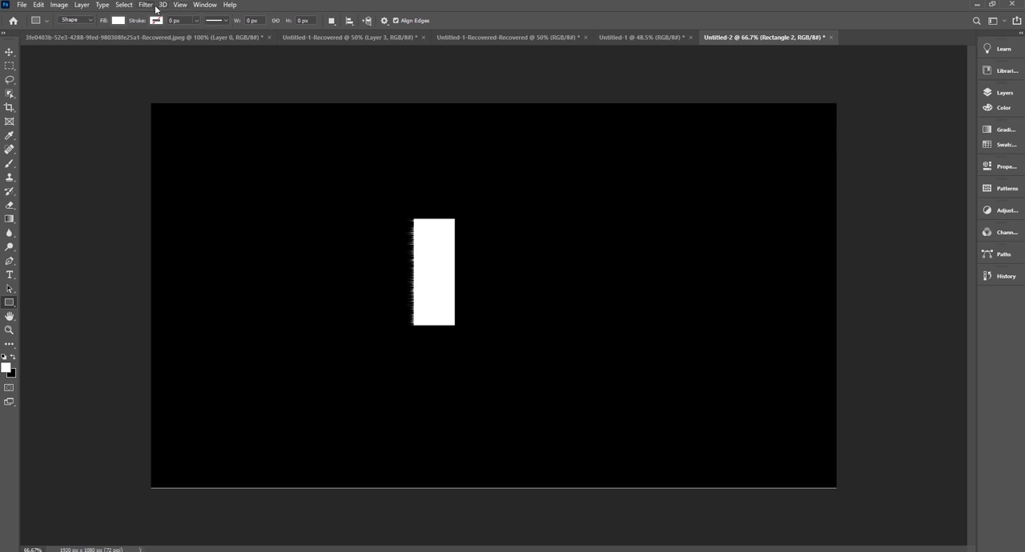
Apply the Wind filter from the right three more times to lengthen the streaks on the rectangle.
click(149, 6)
mouse_move(164, 202)
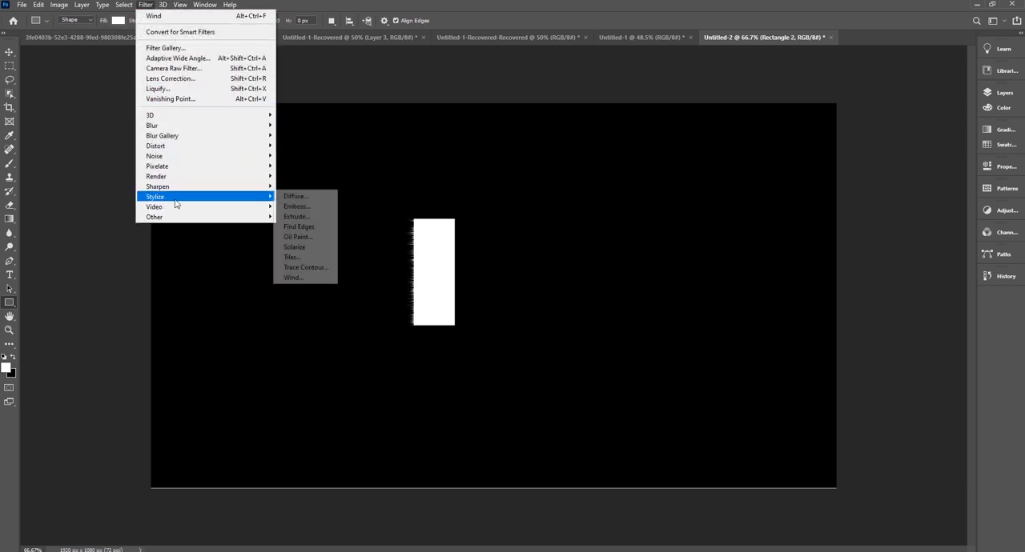
click(296, 278)
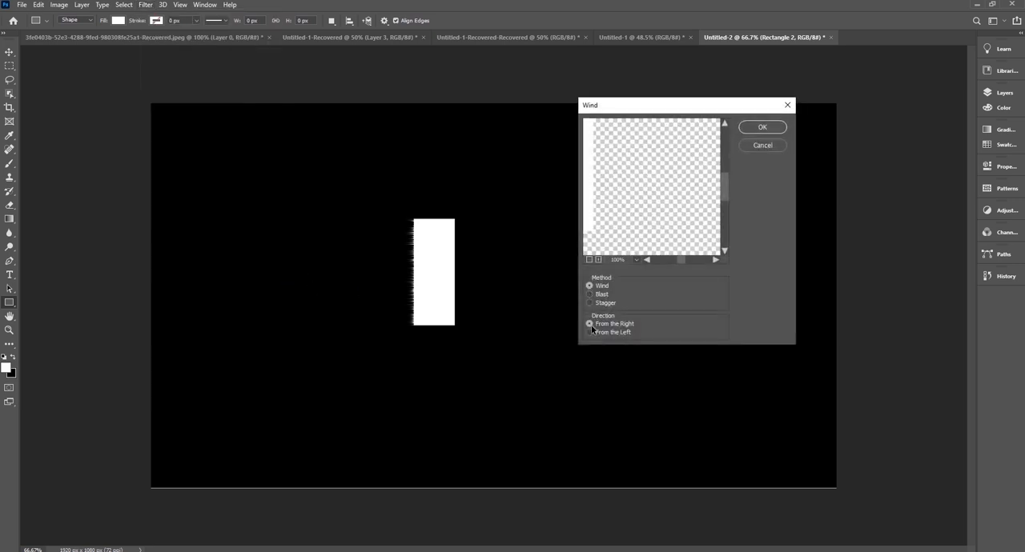
click(761, 129)
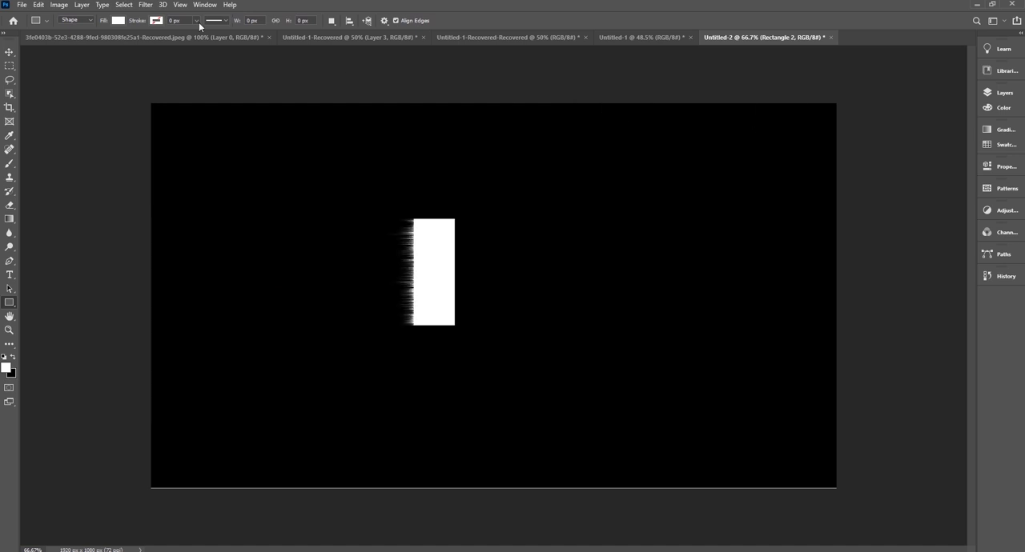
click(147, 7)
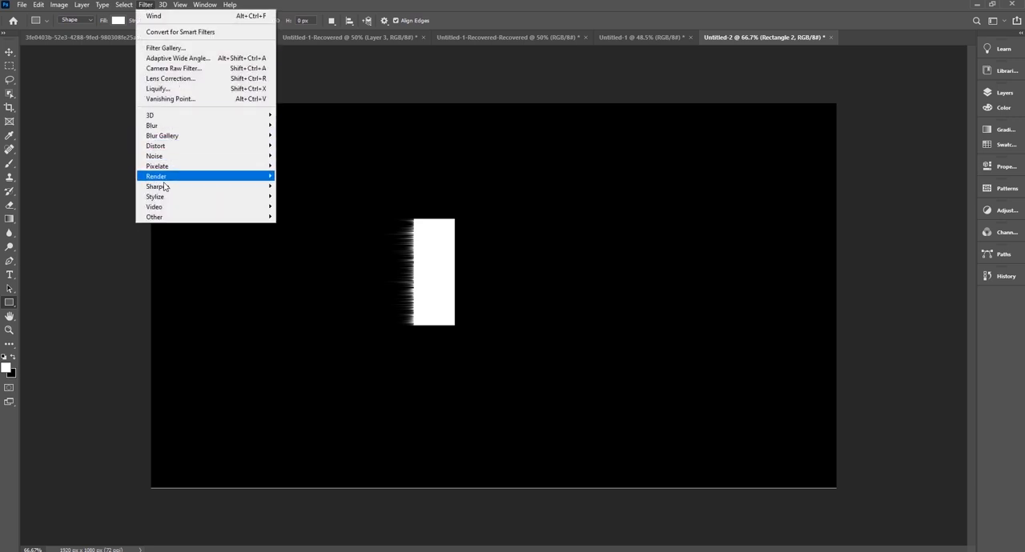
mouse_move(161, 189)
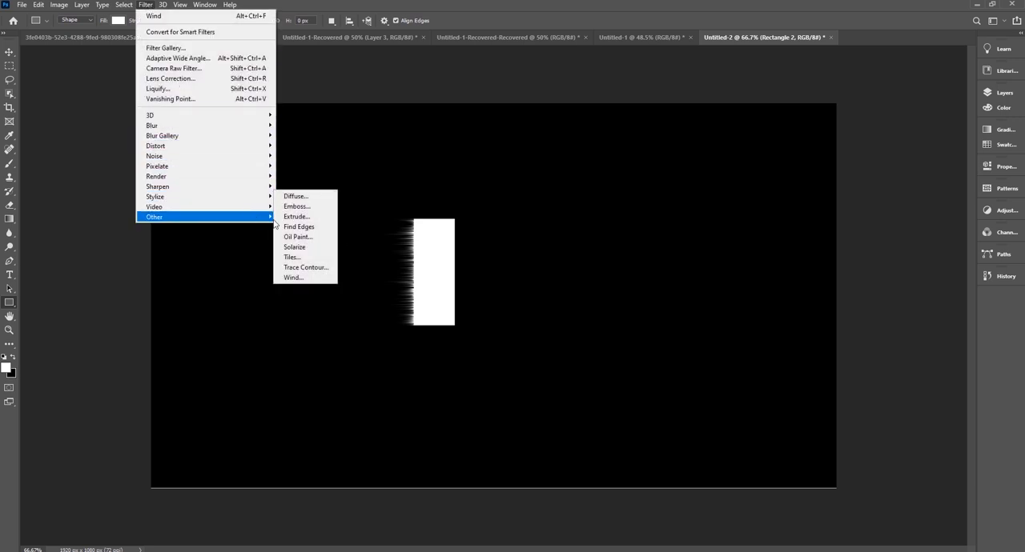
click(293, 278)
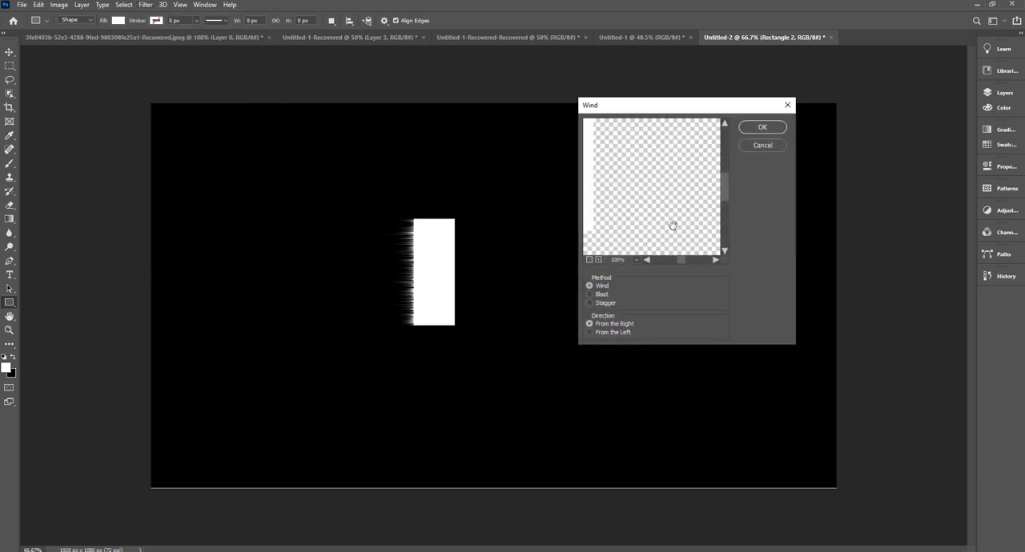
click(764, 128)
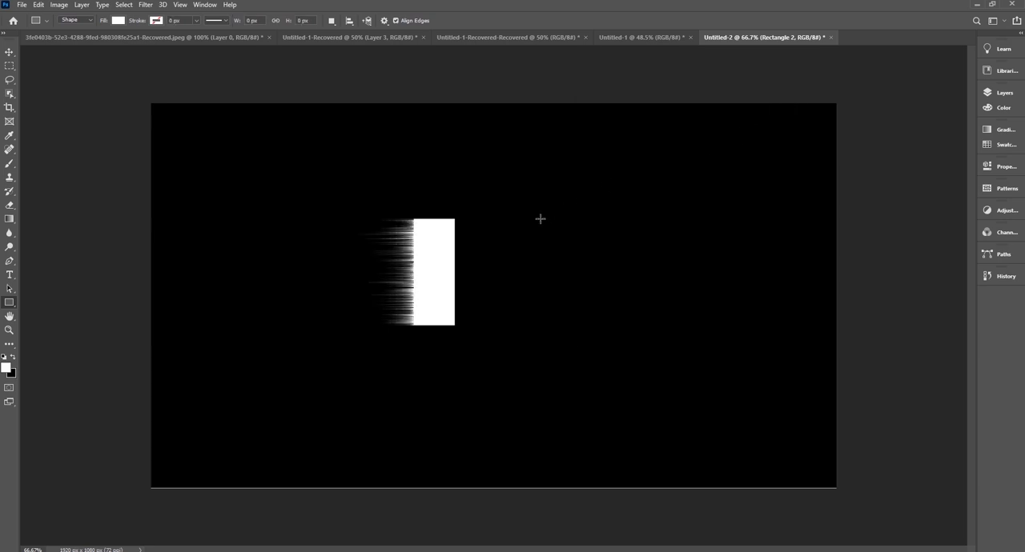
click(146, 4)
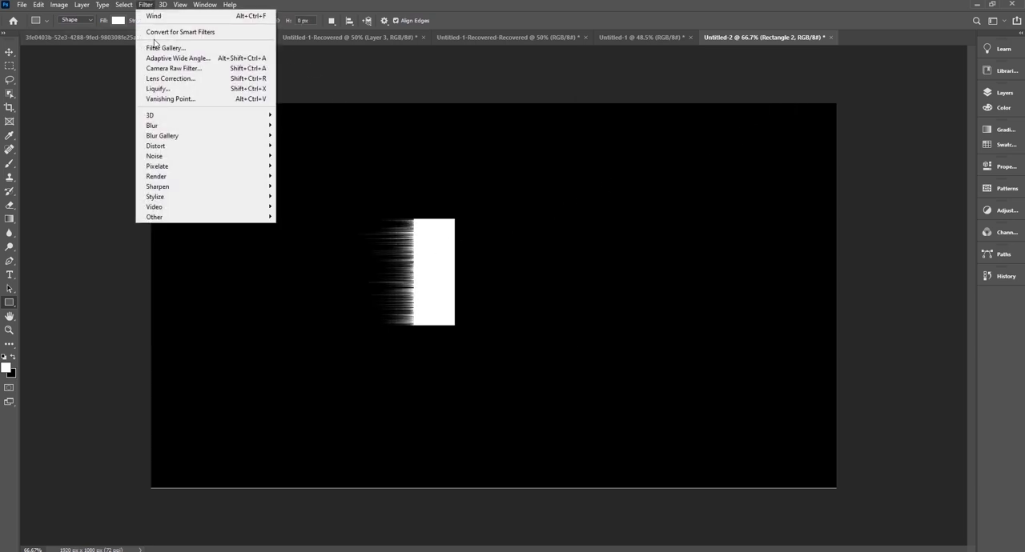
mouse_move(172, 197)
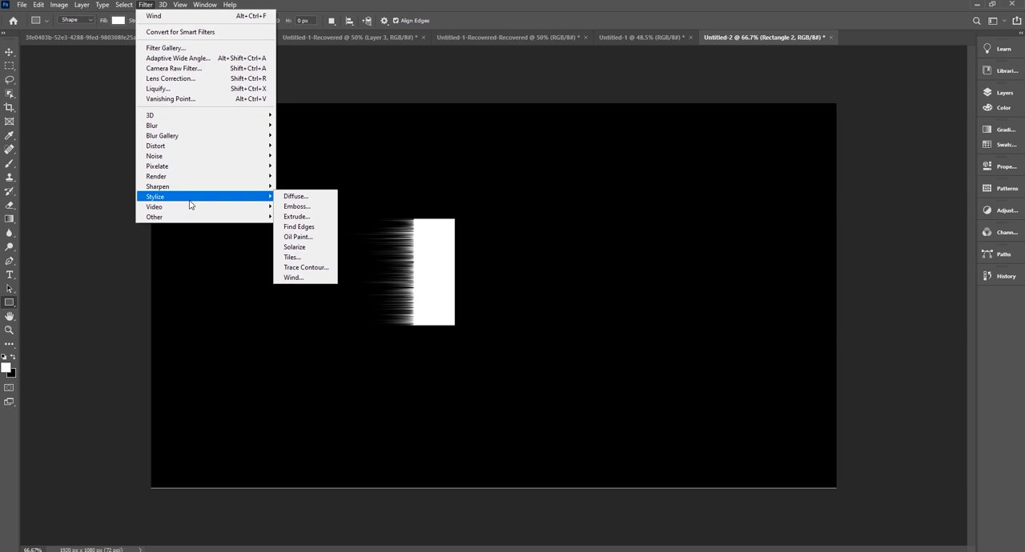
click(300, 277)
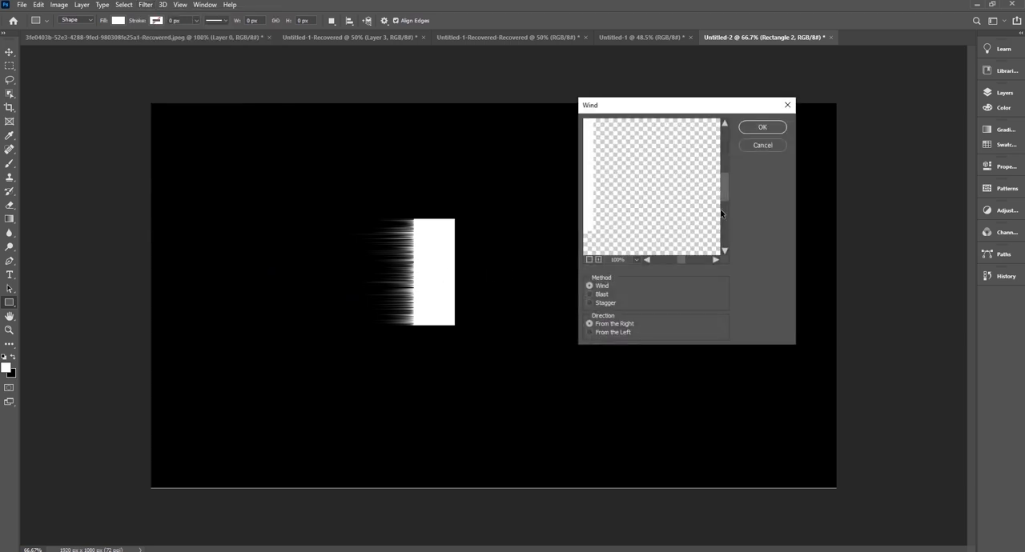
click(764, 127)
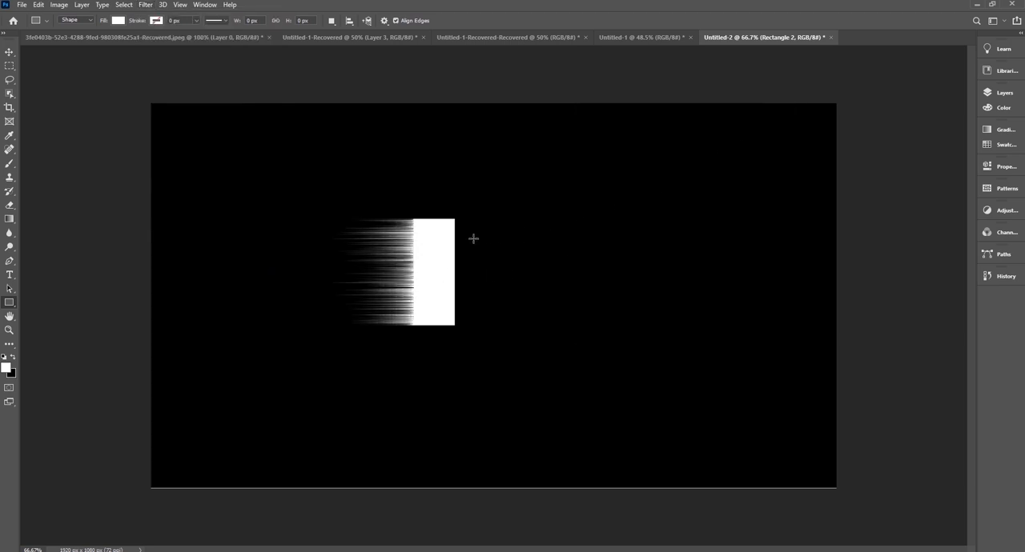
Apply a Motion Blur to the streaked rectangle with an angle of 0° and a distance of 18 pixels.
click(9, 51)
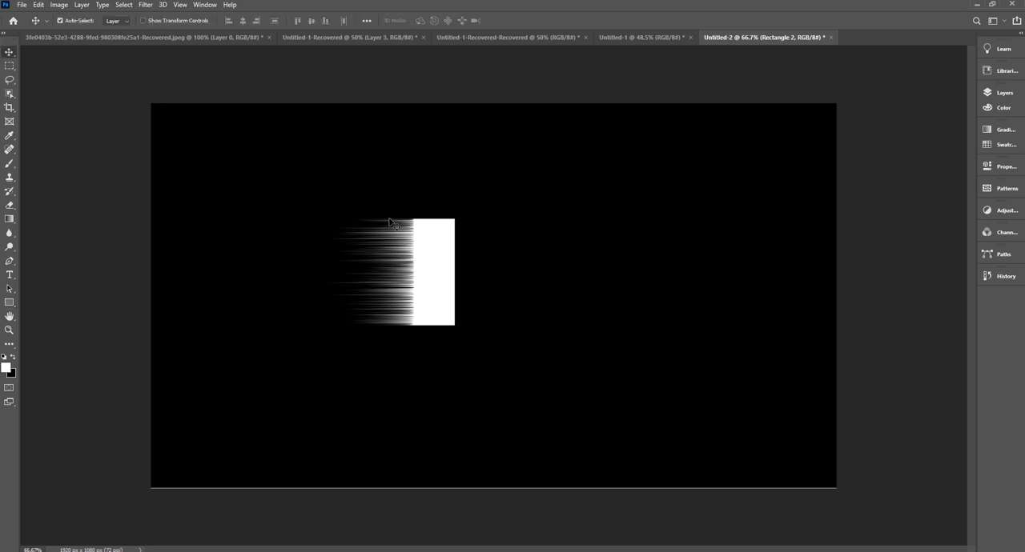
click(145, 7)
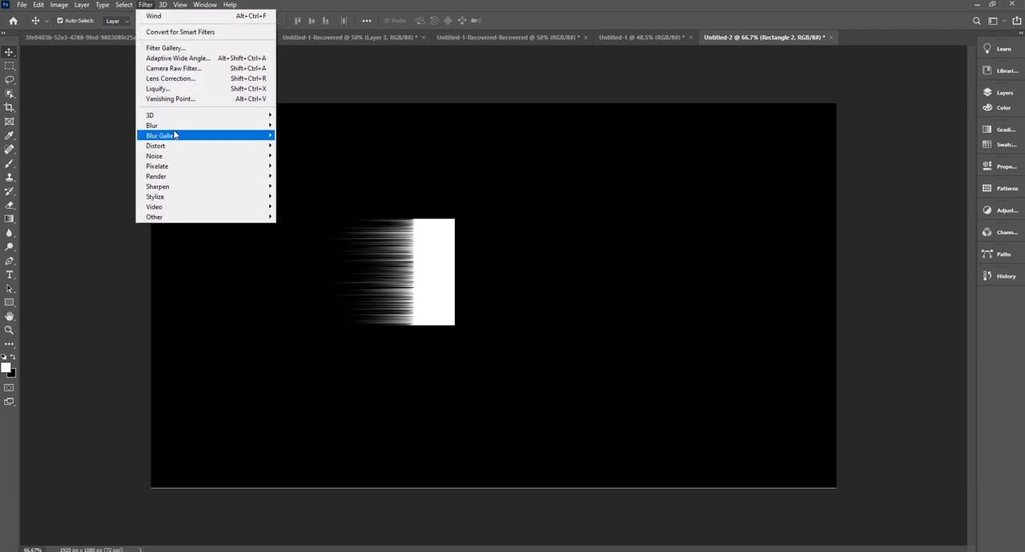
mouse_move(175, 136)
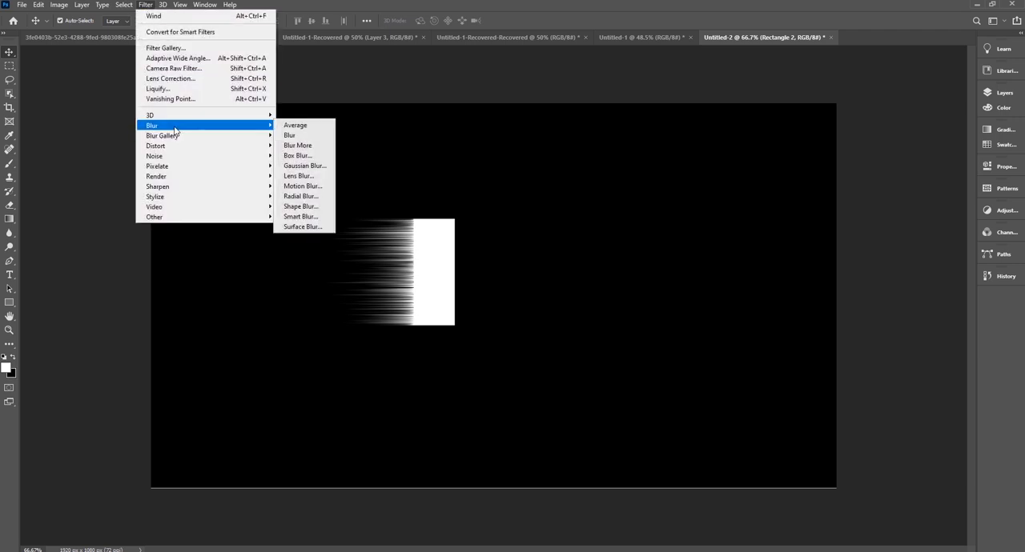
click(312, 187)
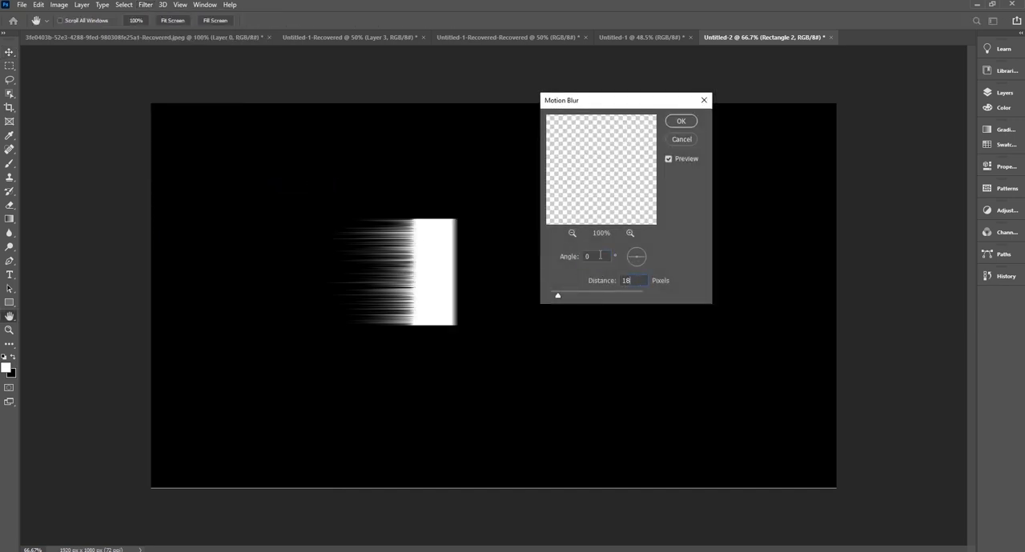
click(681, 123)
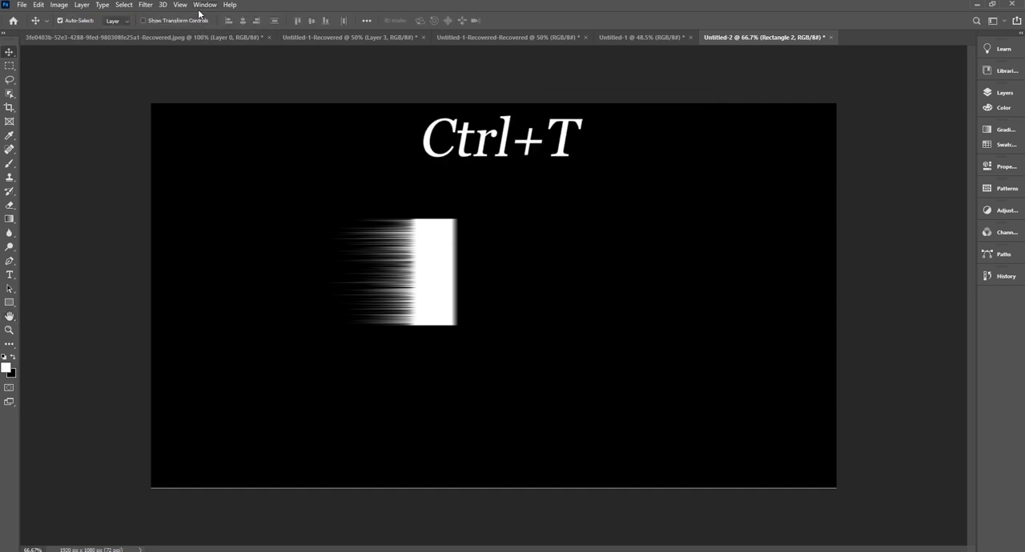
Free-transform the streaked shape, rotating it 90° clockwise and moving it to the lower-left area of the canvas.
key(ctrl+t)
right_click(447, 263)
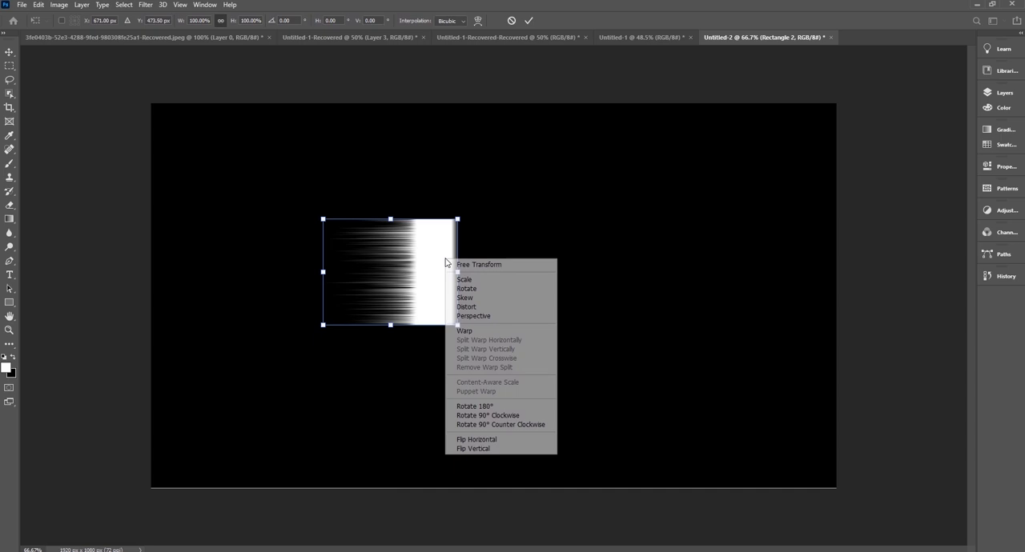
click(493, 417)
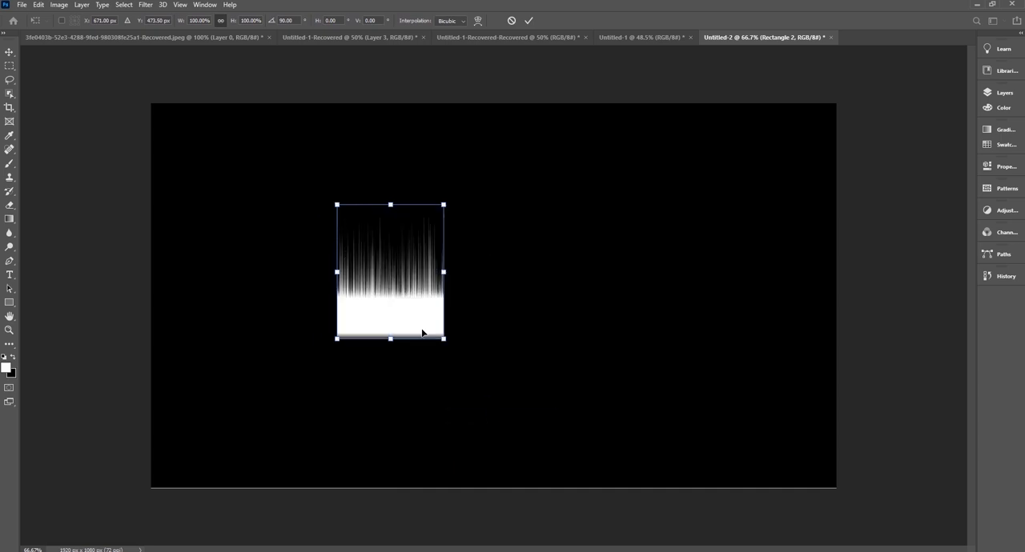
drag(385, 321, 224, 420)
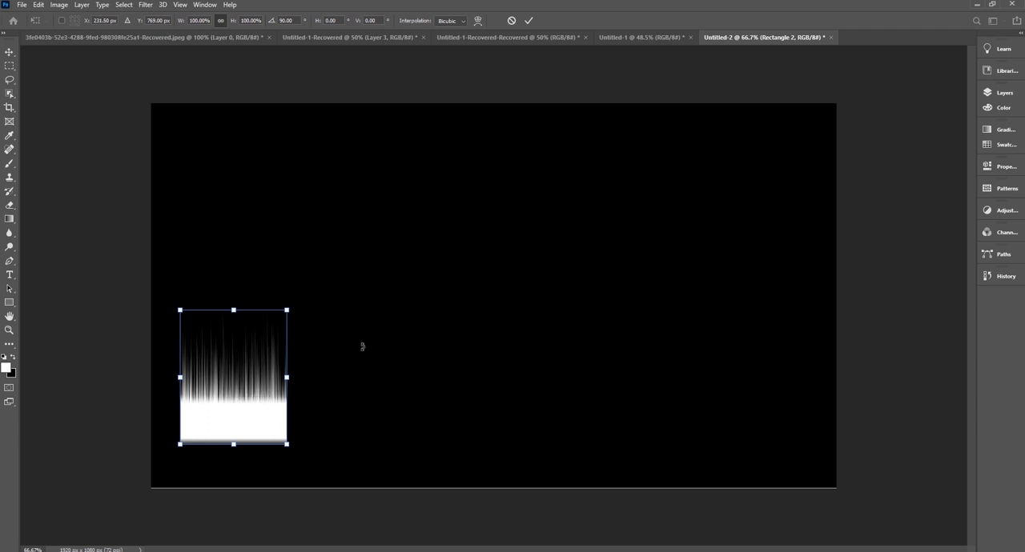
Stretch the rotated shape horizontally to about 137% without changing its on-canvas height, and commit the transform.
key(shift)
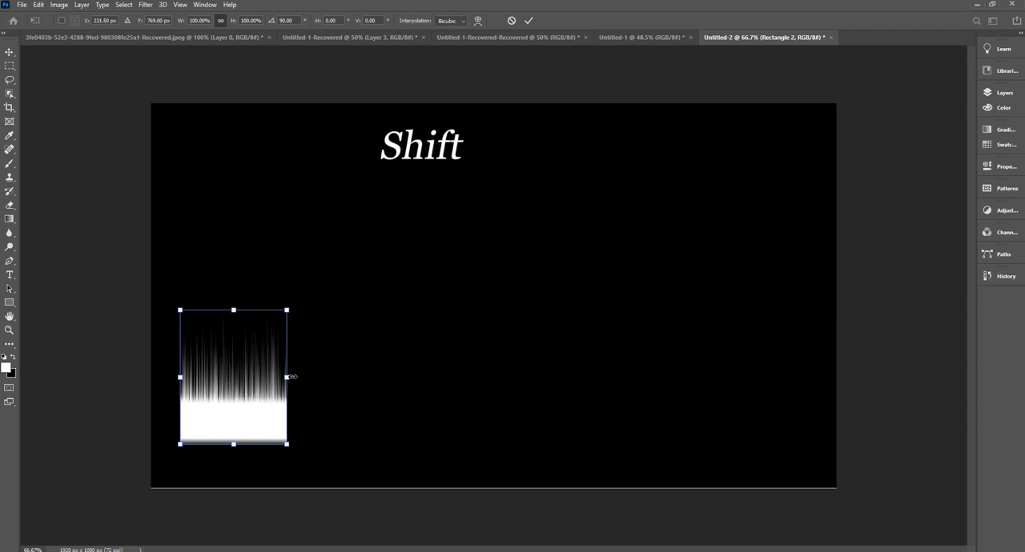
drag(292, 377, 332, 375)
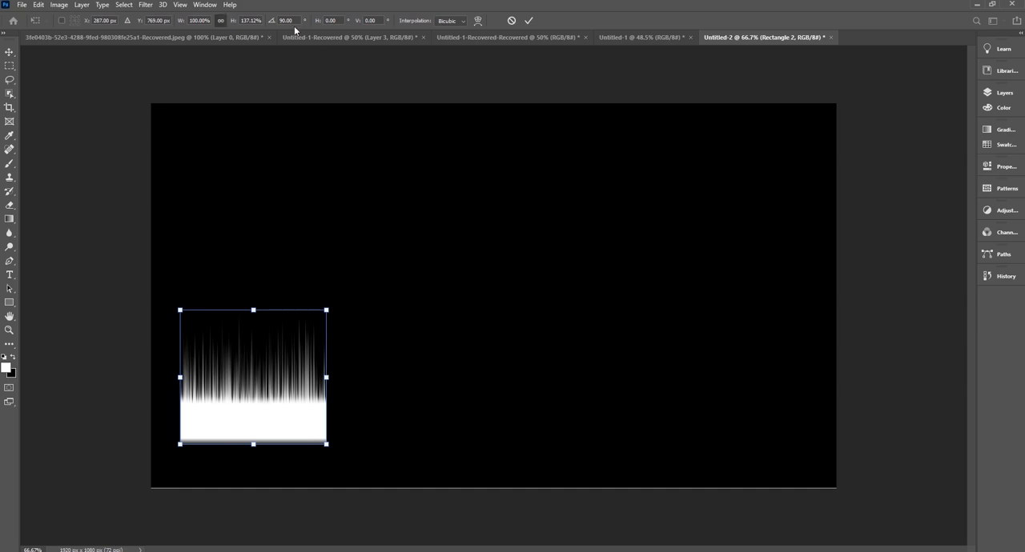
click(529, 20)
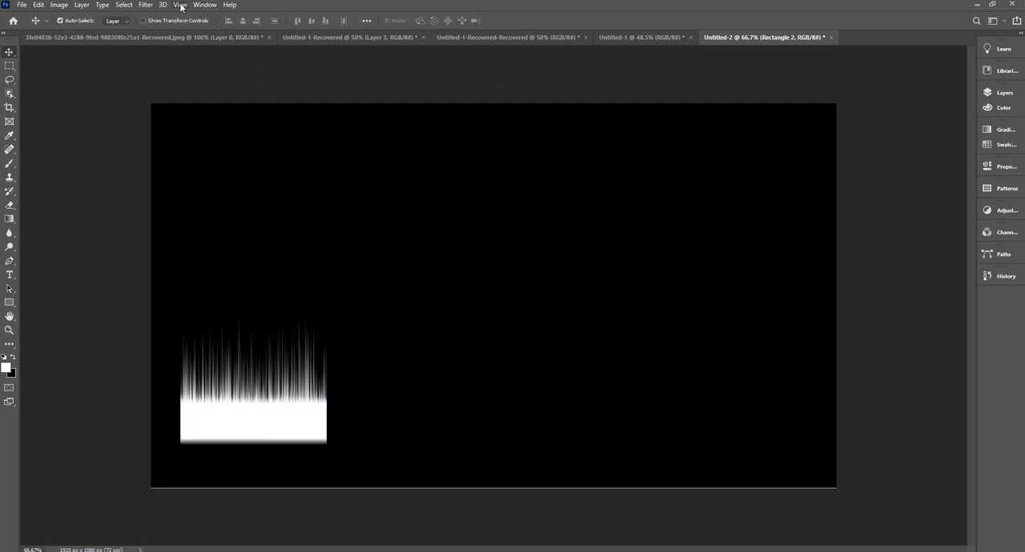
Apply the Polar Coordinates distortion to the streaked shape using Polar to Rectangular.
click(150, 5)
mouse_move(165, 146)
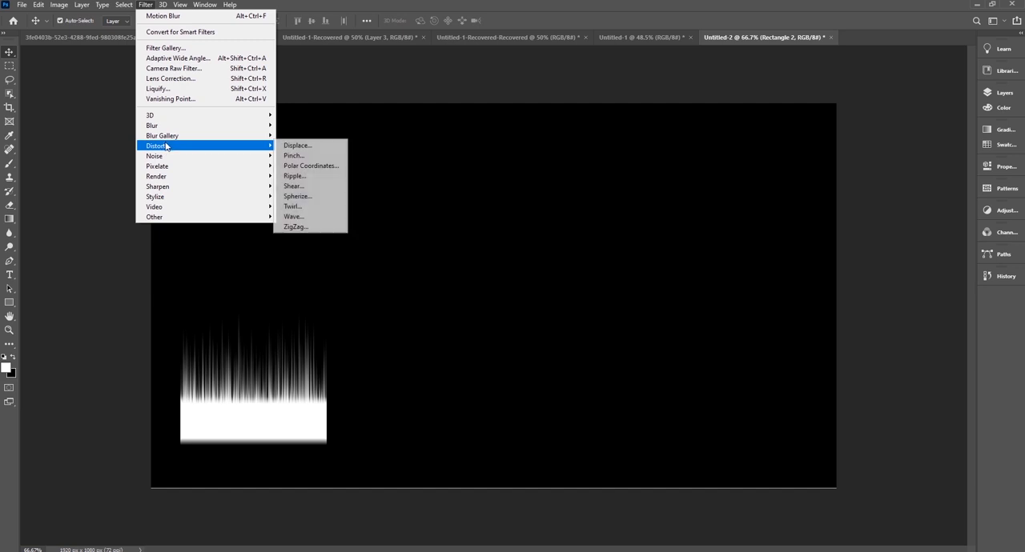
click(335, 168)
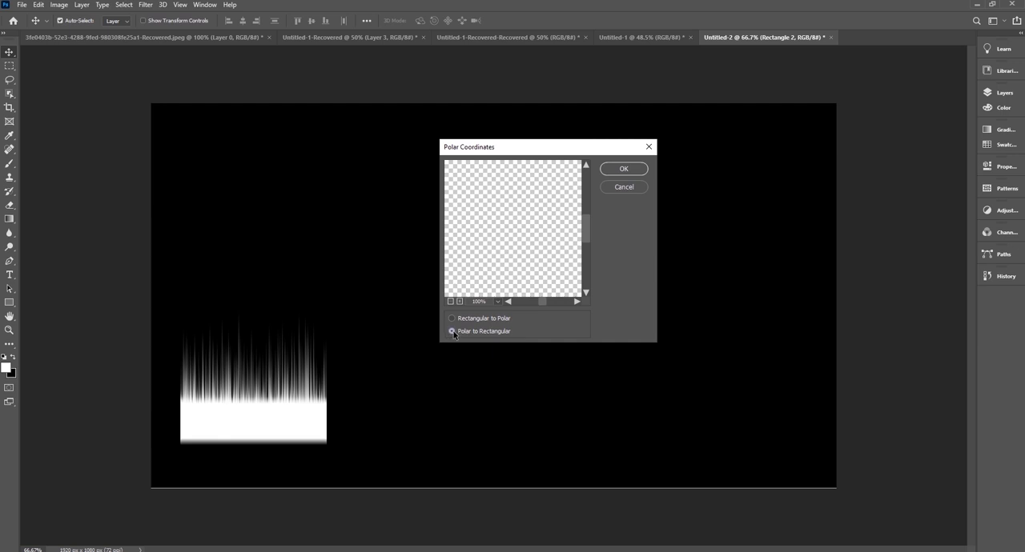
click(621, 171)
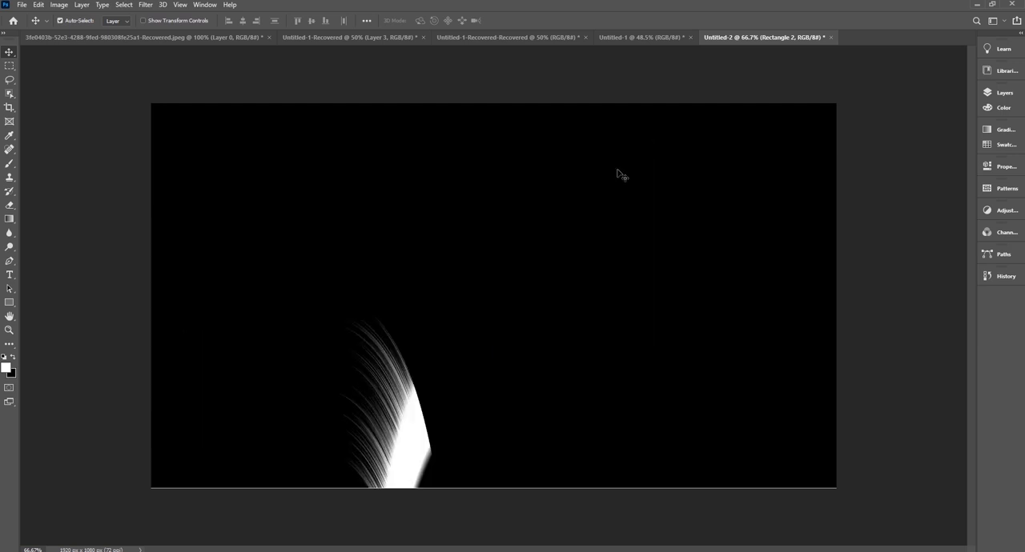
Move the curved feather shape up toward the middle of the canvas and rotate it about 13° counter-clockwise.
drag(418, 430, 437, 314)
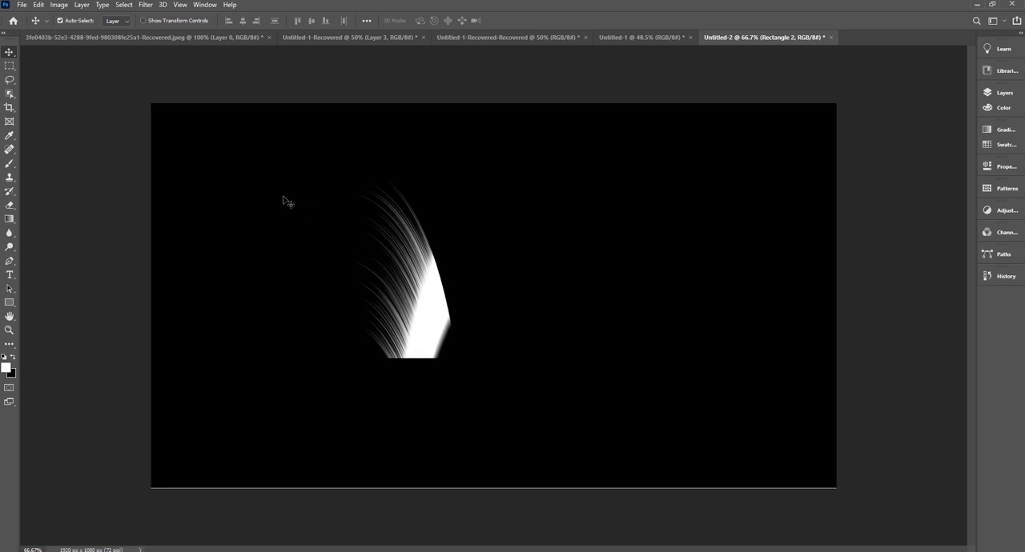
key(ctrl+t)
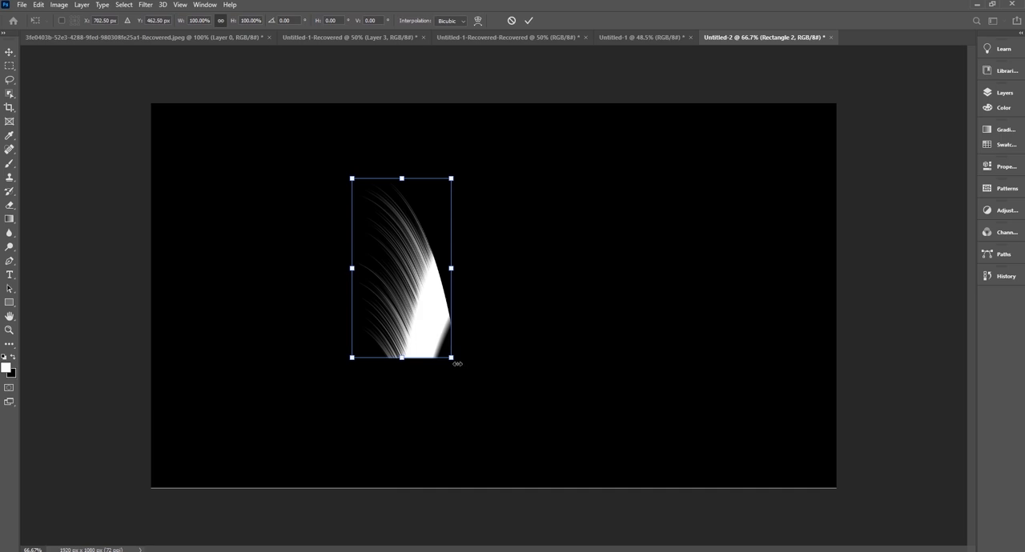
drag(452, 359, 471, 354)
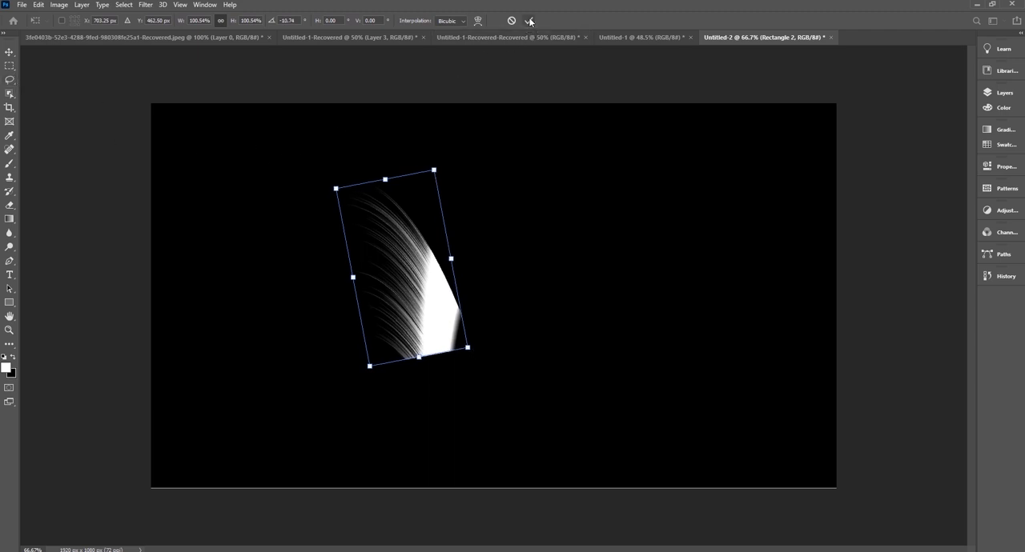
drag(477, 353, 478, 349)
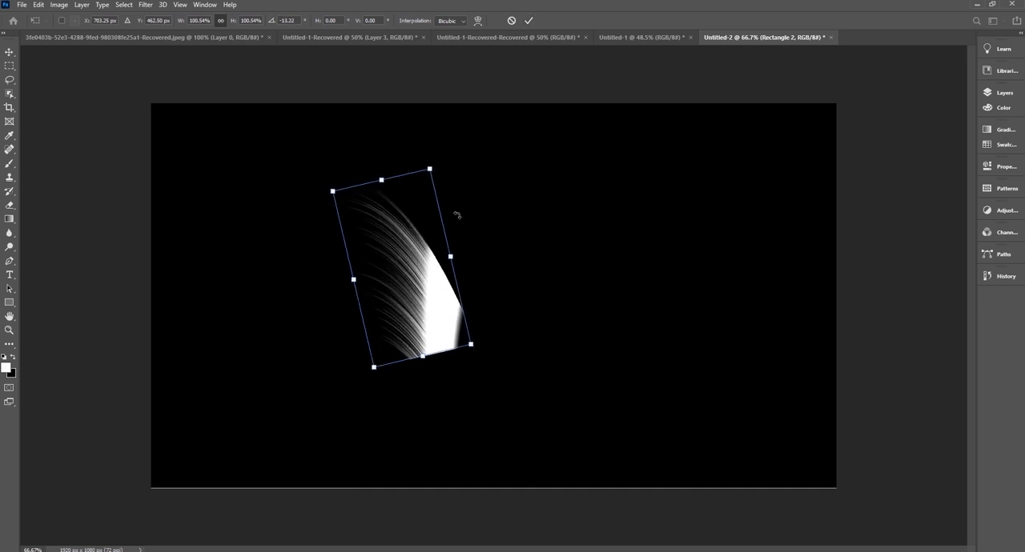
click(529, 20)
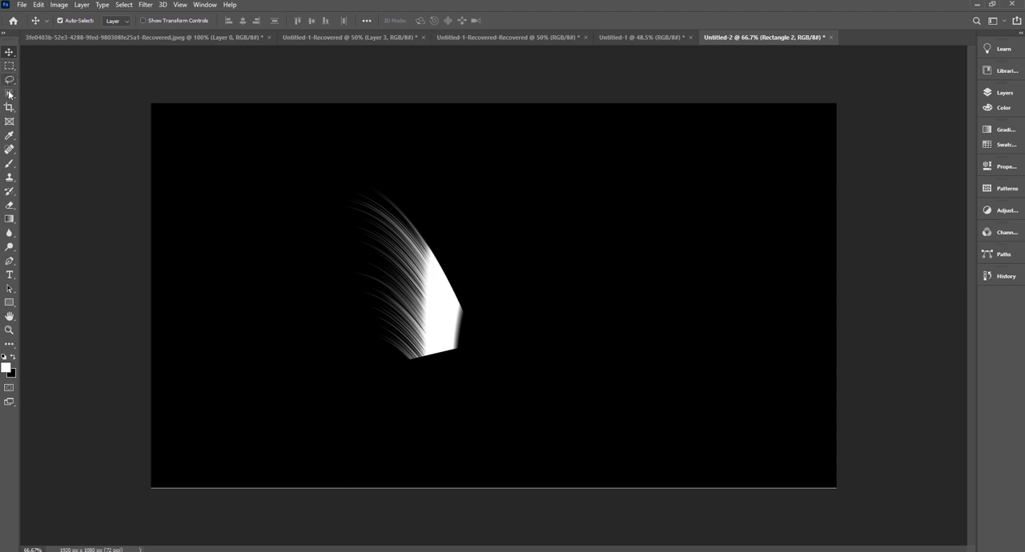
Mask the Rectangle 2 layer with a tall rectangular selection covering the feather's streaks and a narrow strip of its solid white edge.
click(8, 66)
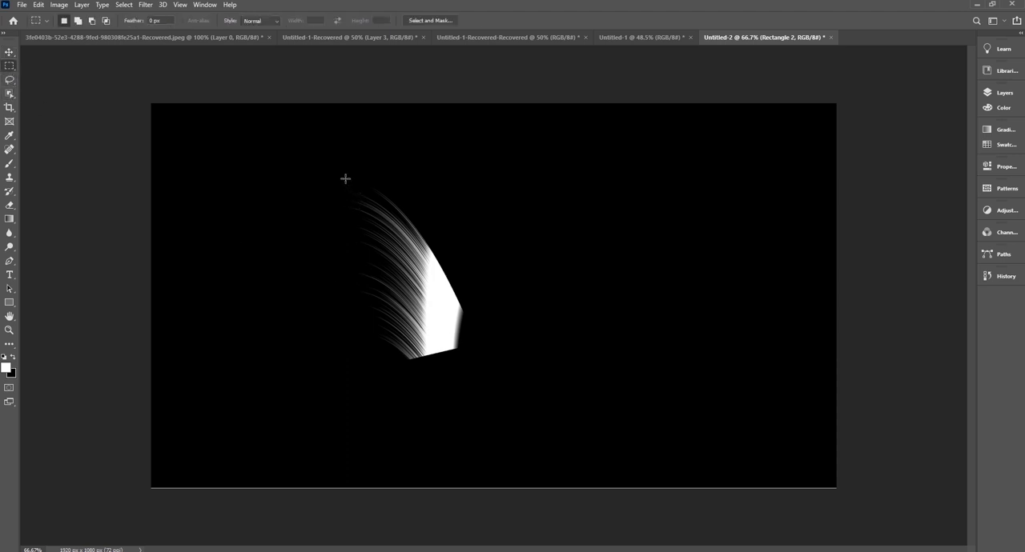
drag(344, 176, 430, 399)
click(992, 93)
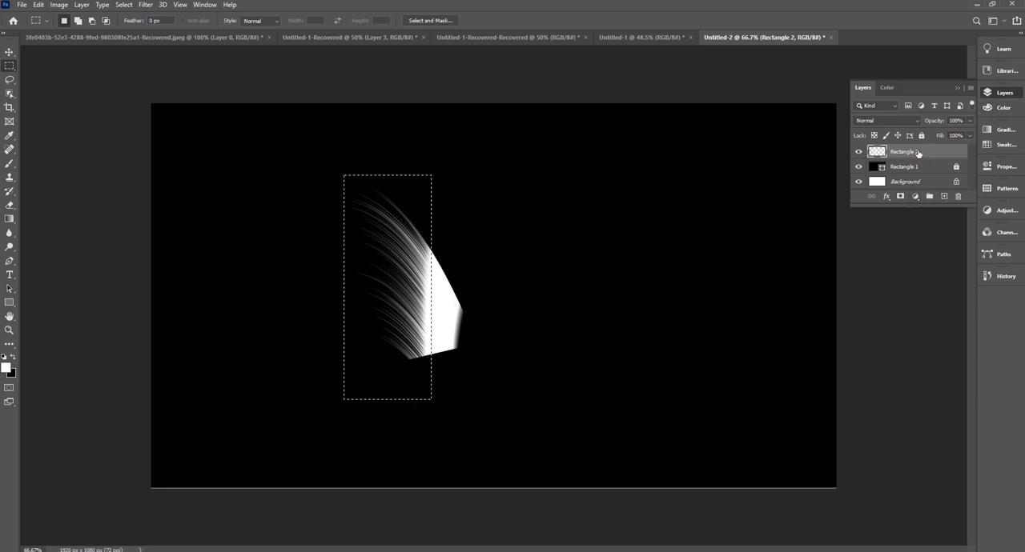
click(900, 197)
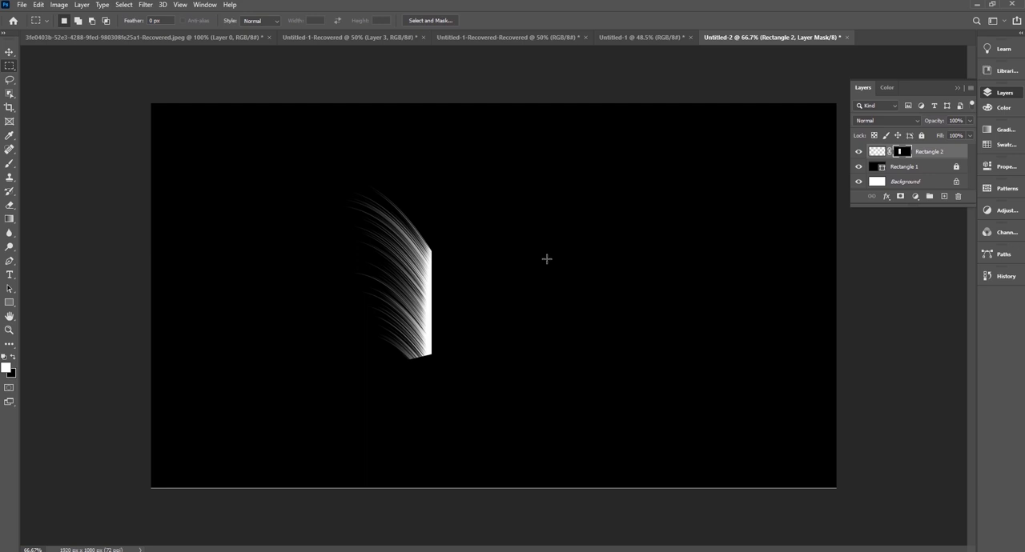
Duplicate the masked Rectangle 2 layer.
key(v)
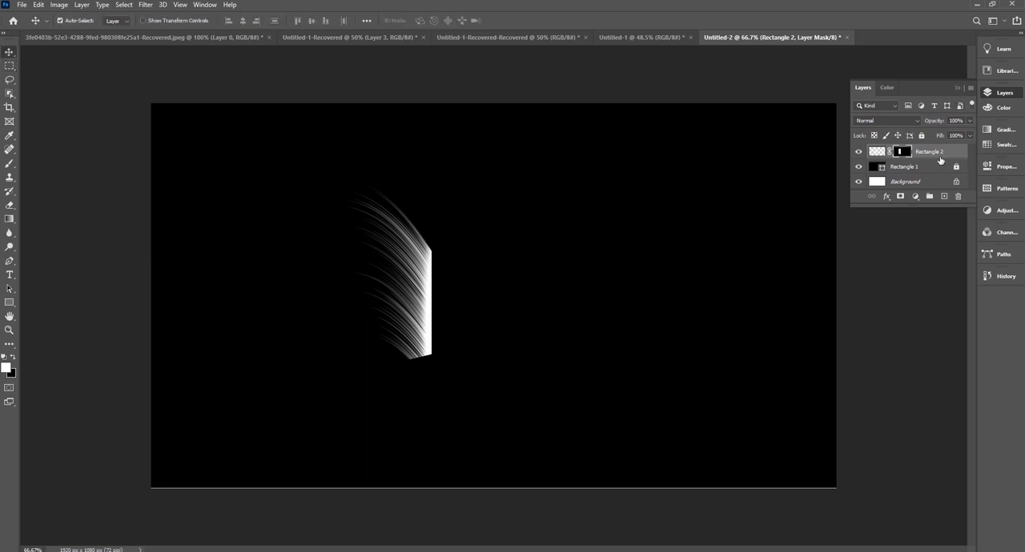
click(939, 157)
drag(941, 152, 945, 197)
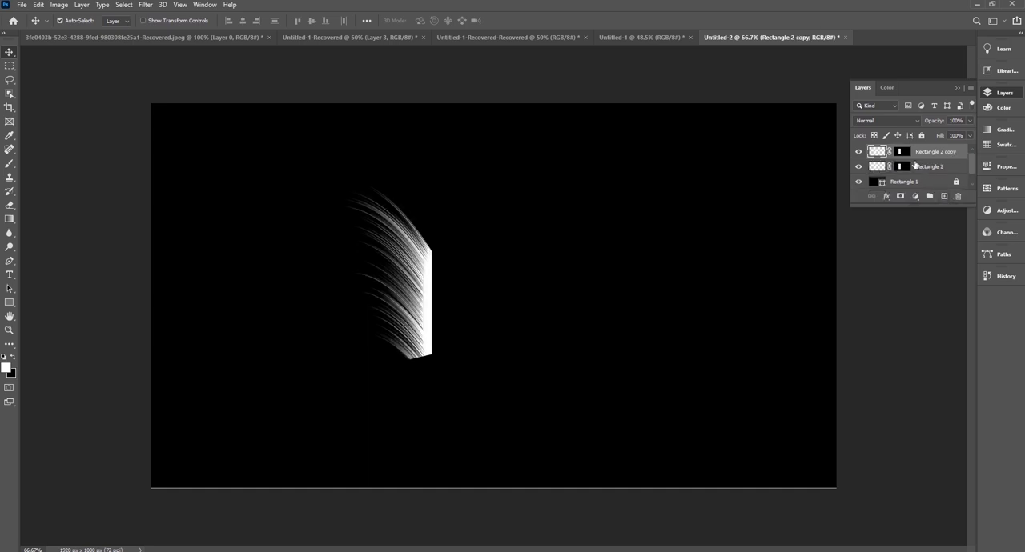
Flip the duplicated half horizontally and move it right so both halves meet along a shared white shaft.
key(ctrl+t)
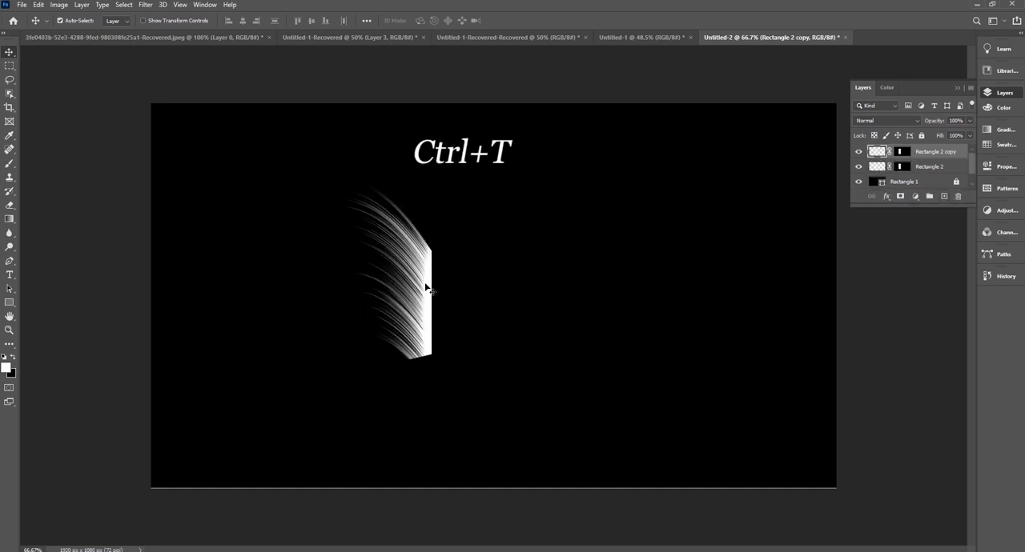
key(ctrl+t)
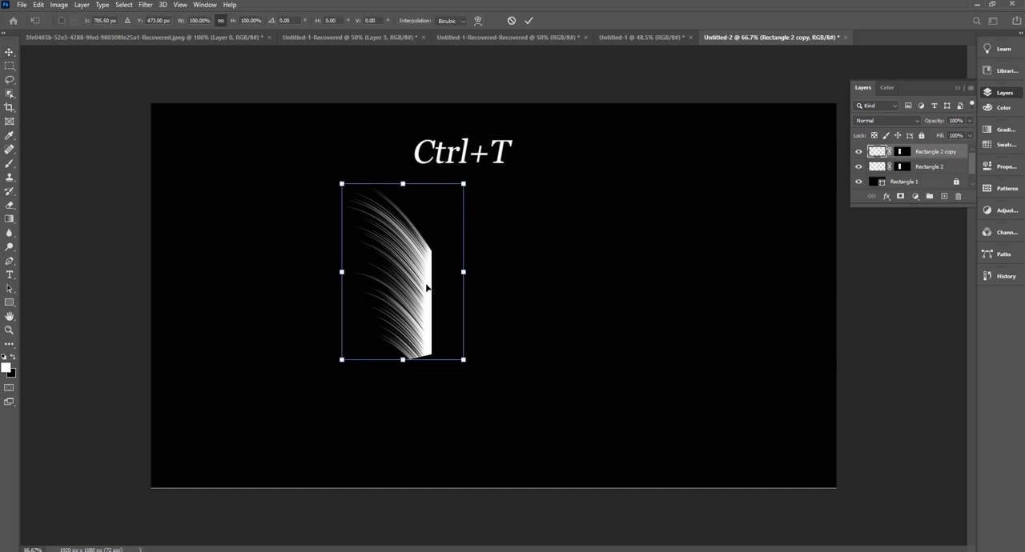
right_click(427, 287)
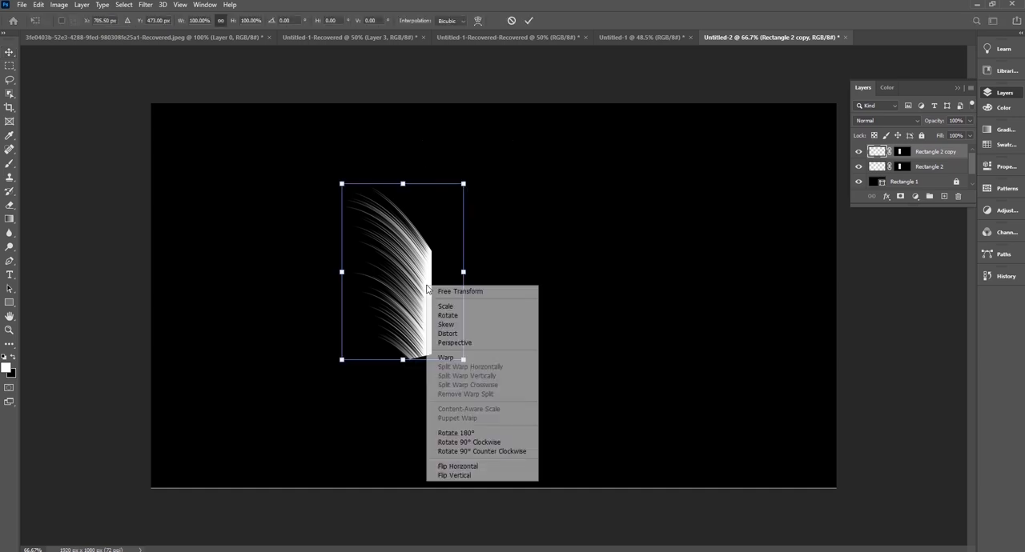
click(454, 467)
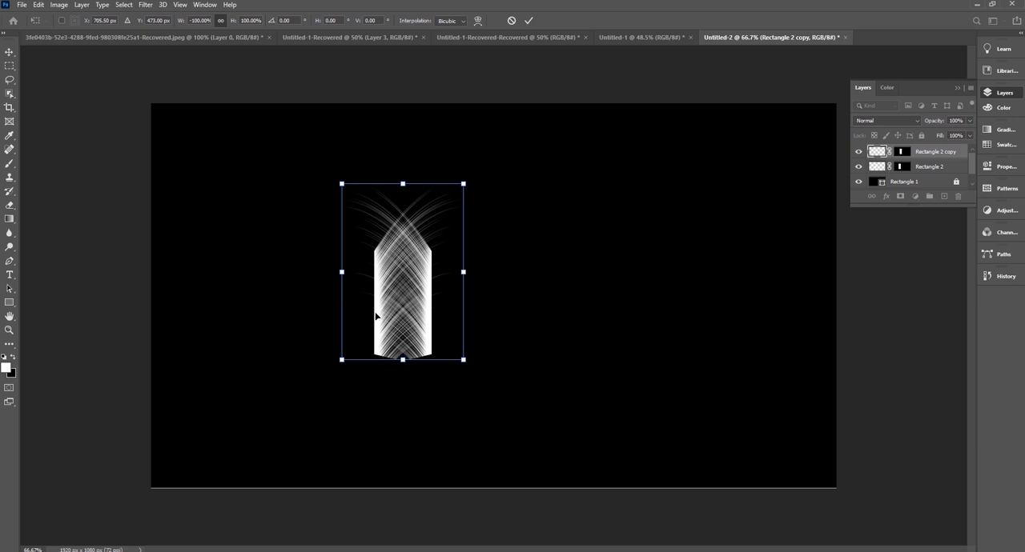
drag(376, 314, 430, 309)
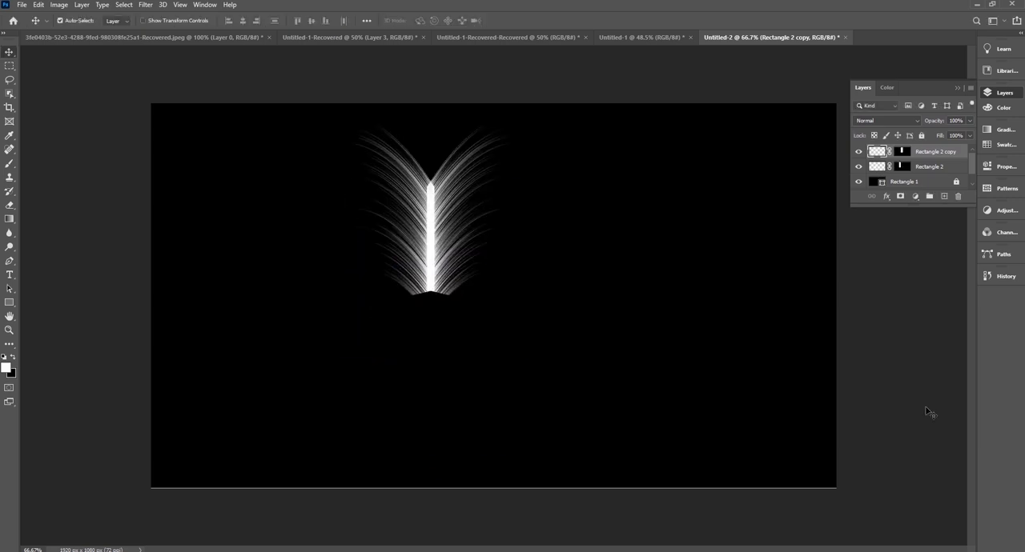
Draw a thin white rectangle 8 px wide and 218 px high as the stem, extending down from the shaft's base.
click(10, 302)
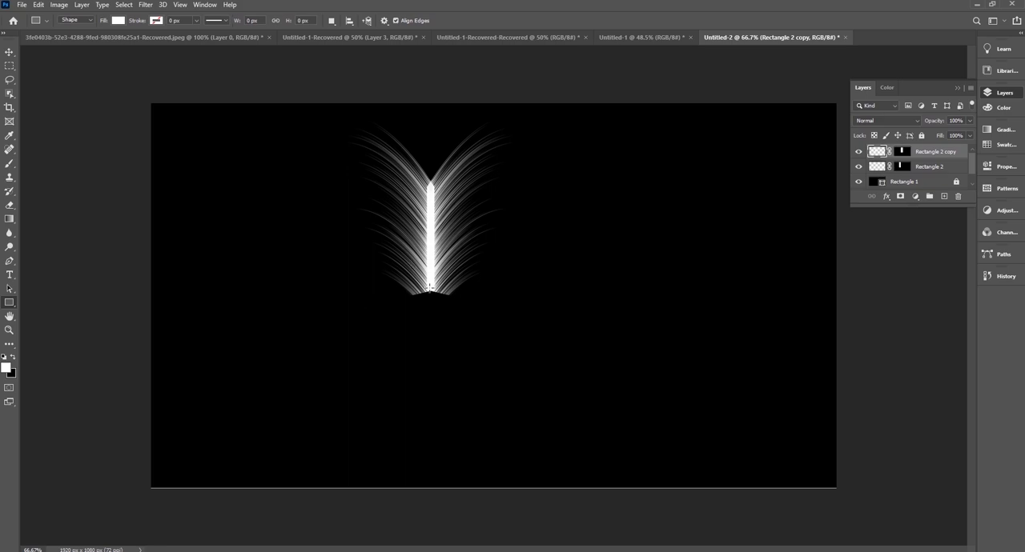
drag(430, 285, 432, 362)
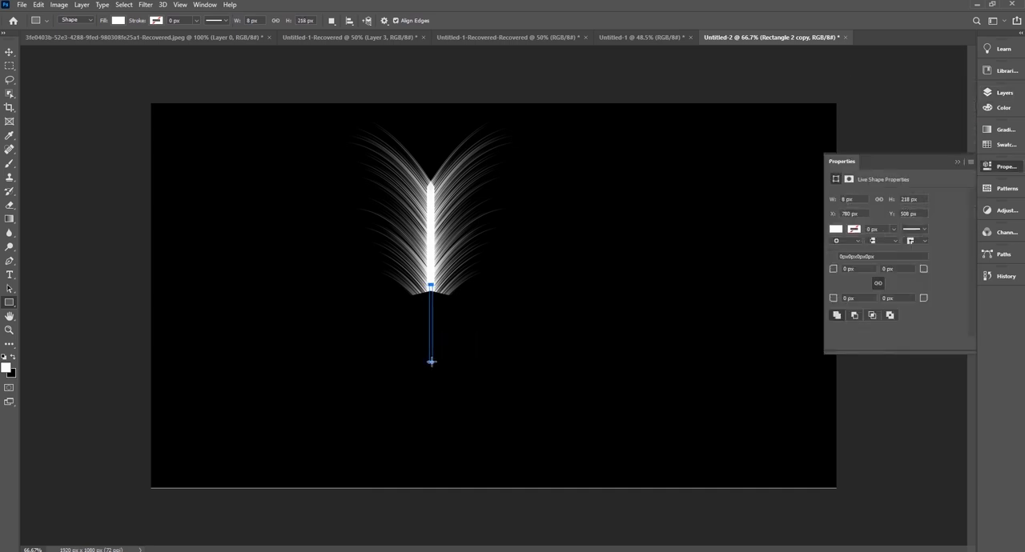
click(10, 53)
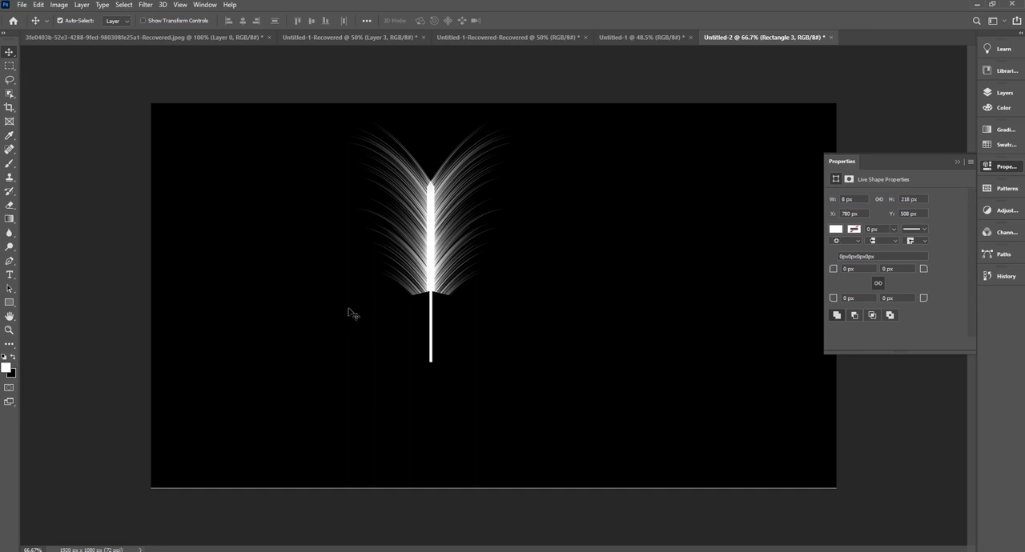
Convert the stem and both feather-half layers together into one smart object.
click(1004, 93)
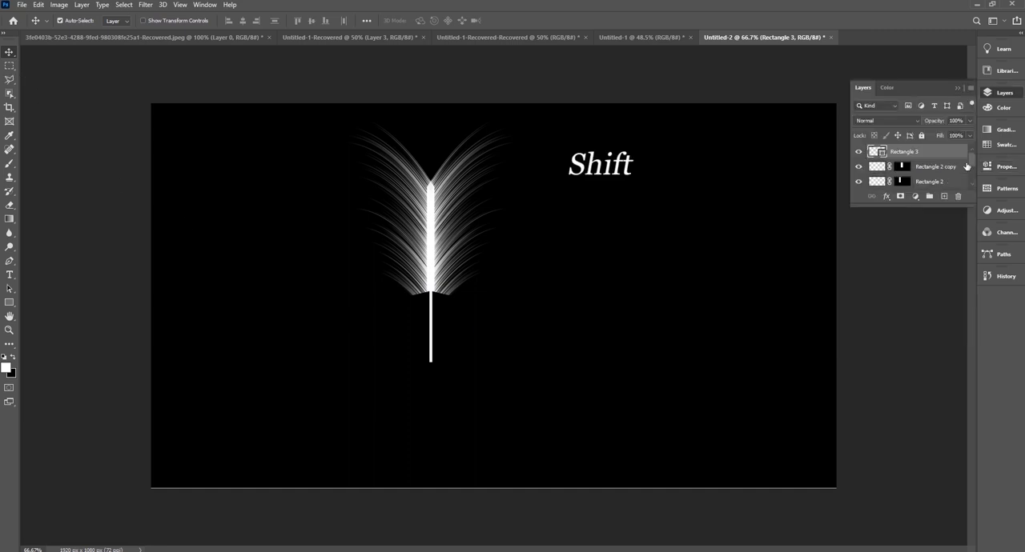
scroll(967, 163, down, 1)
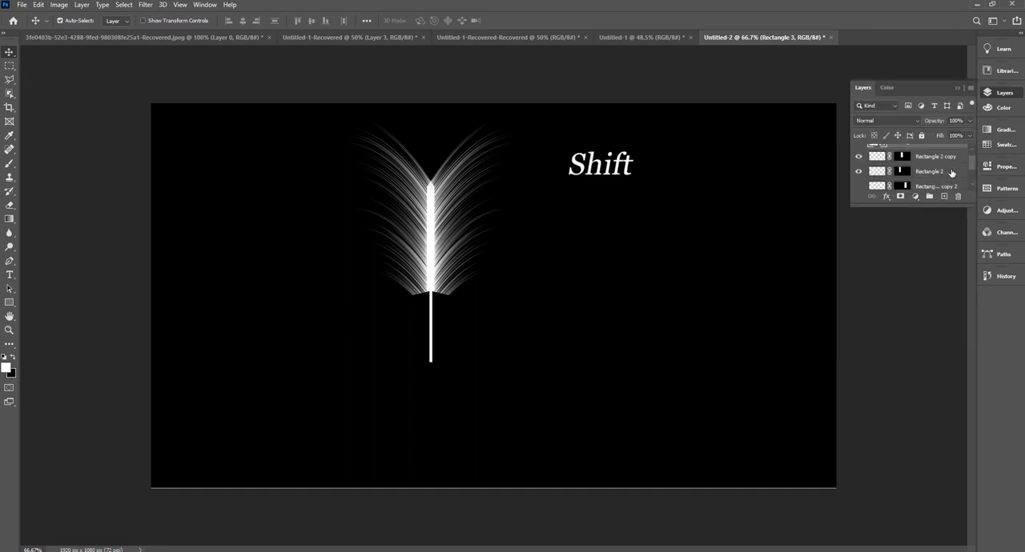
shift+click(952, 172)
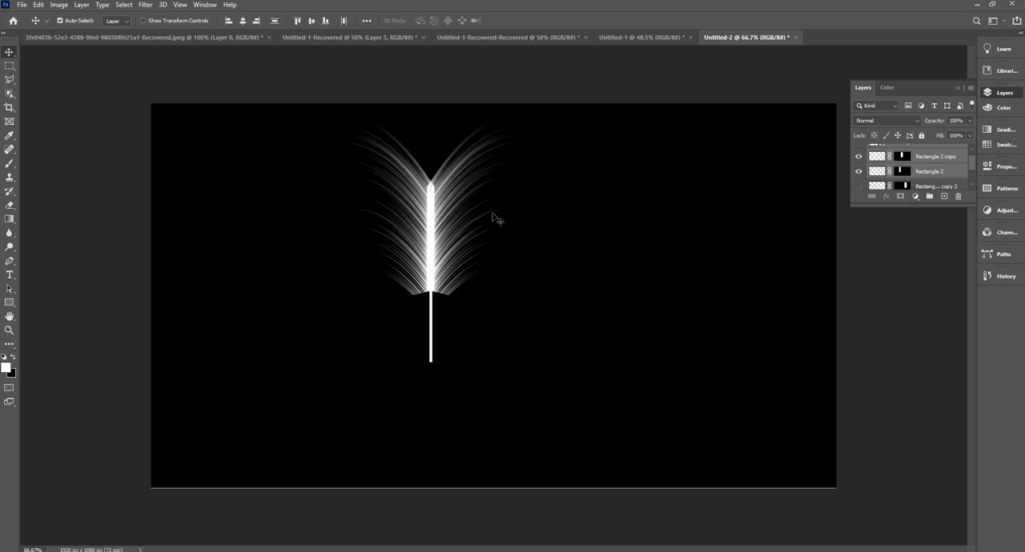
right_click(935, 157)
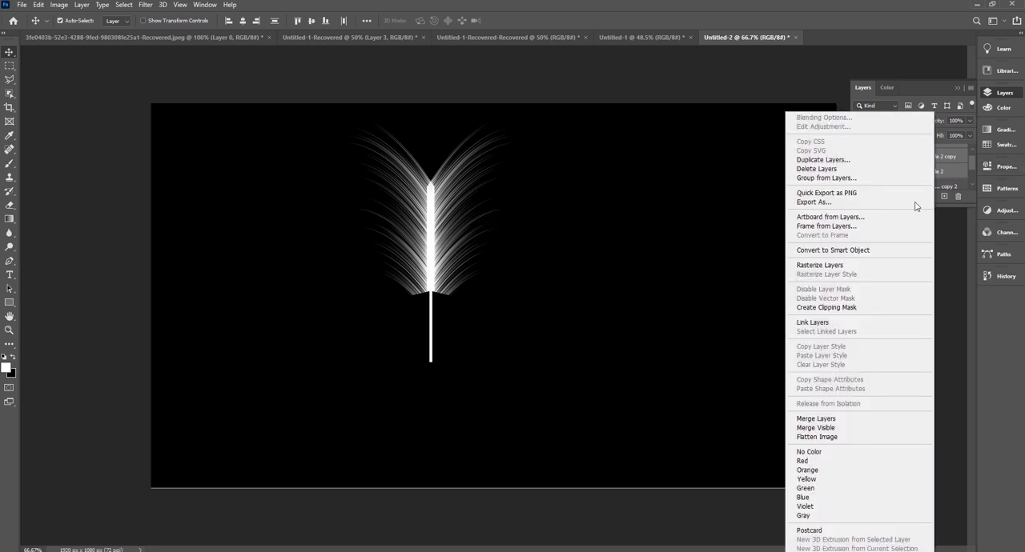
click(886, 250)
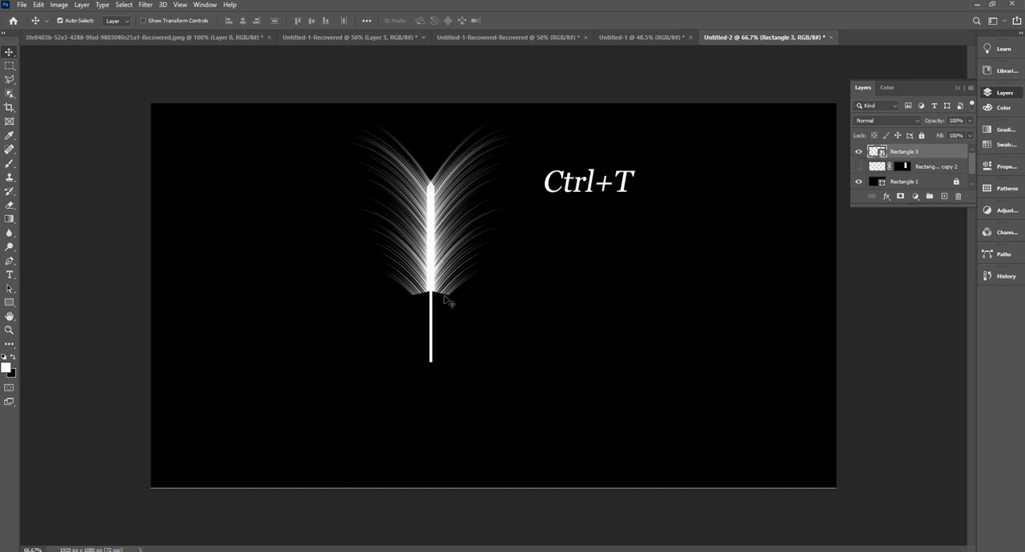
Warp the feather smart object, bulging its left edge outward and bending the shaft toward the left.
key(ctrl)
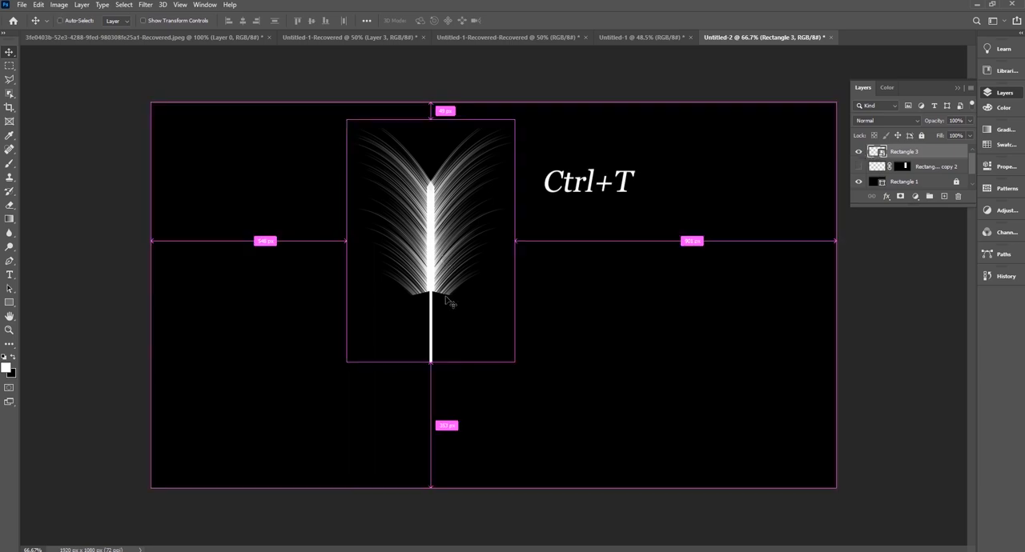
key(ctrl+t)
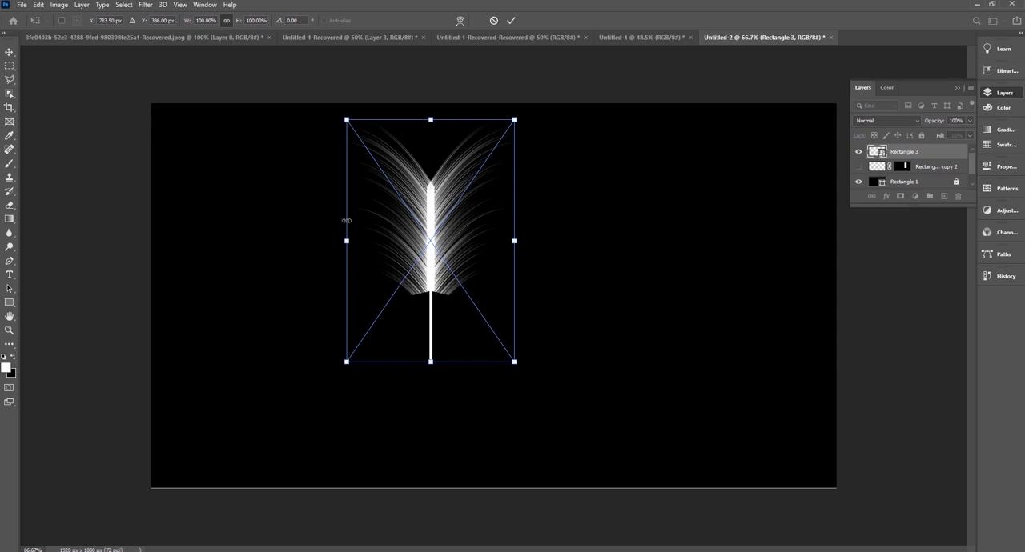
right_click(442, 165)
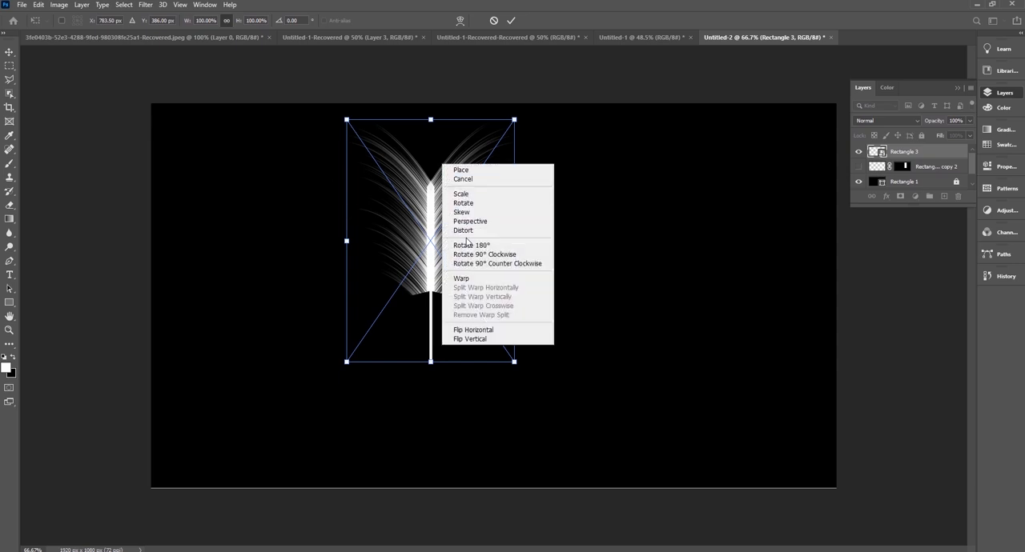
click(470, 280)
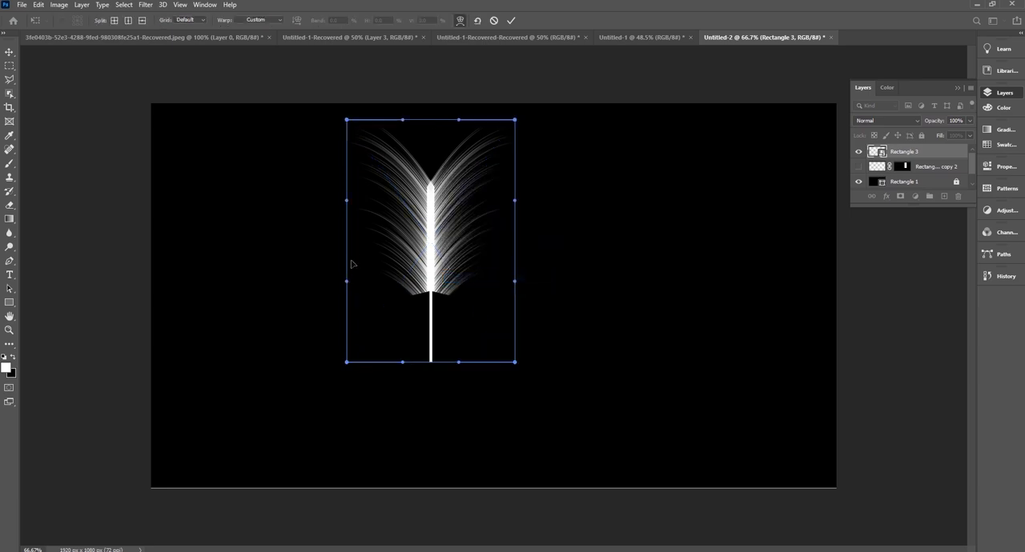
drag(348, 202, 317, 199)
drag(347, 285, 314, 290)
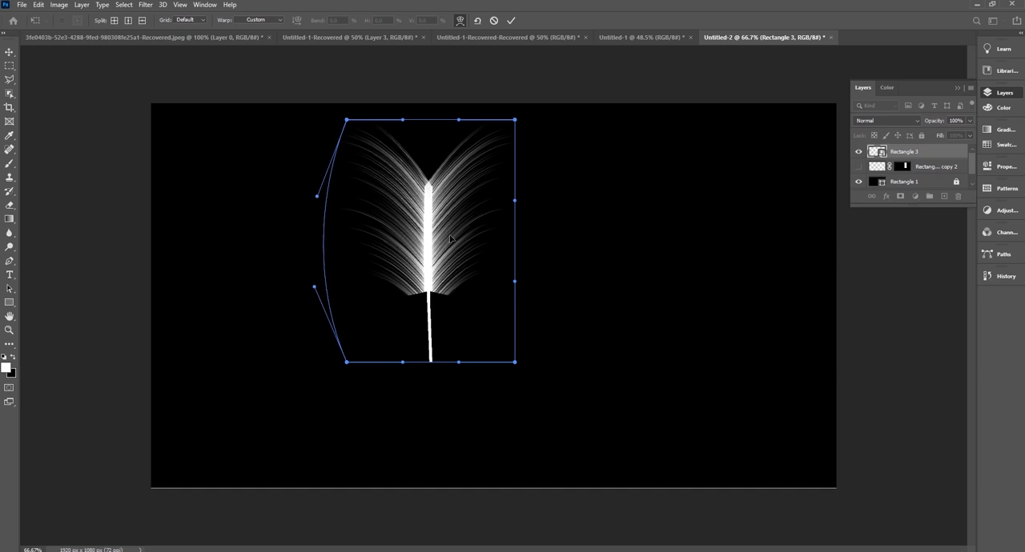
drag(450, 238, 390, 252)
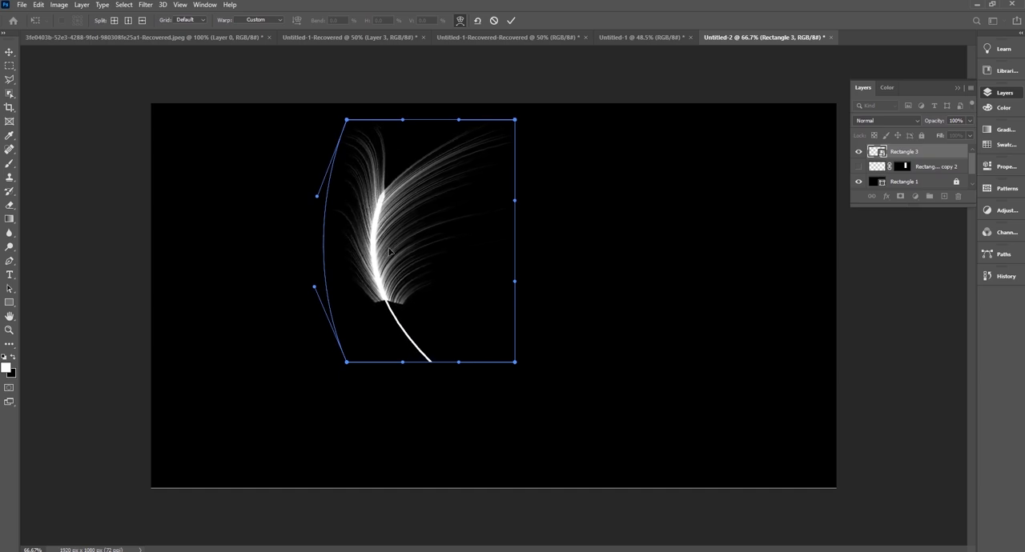
Refine the warp by curving the stem down to the right and pulling the upper-right corner inward to narrow the tip, and commit it.
drag(506, 223, 456, 388)
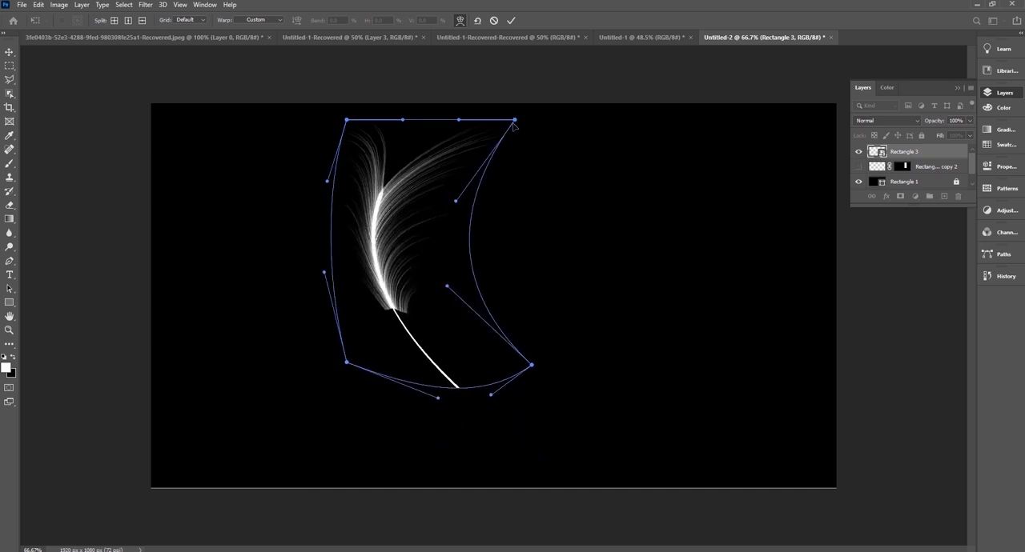
drag(515, 121, 315, 122)
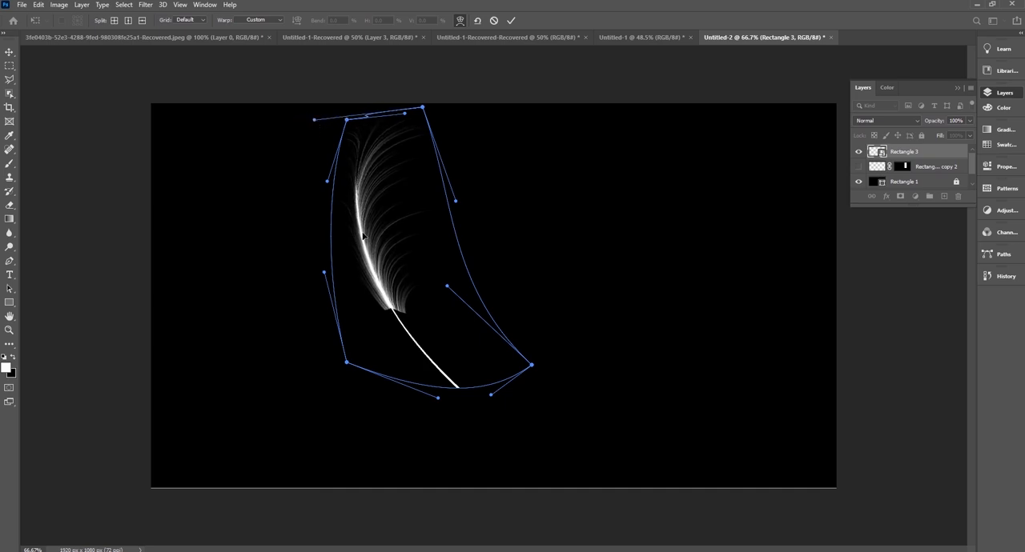
drag(329, 237, 310, 236)
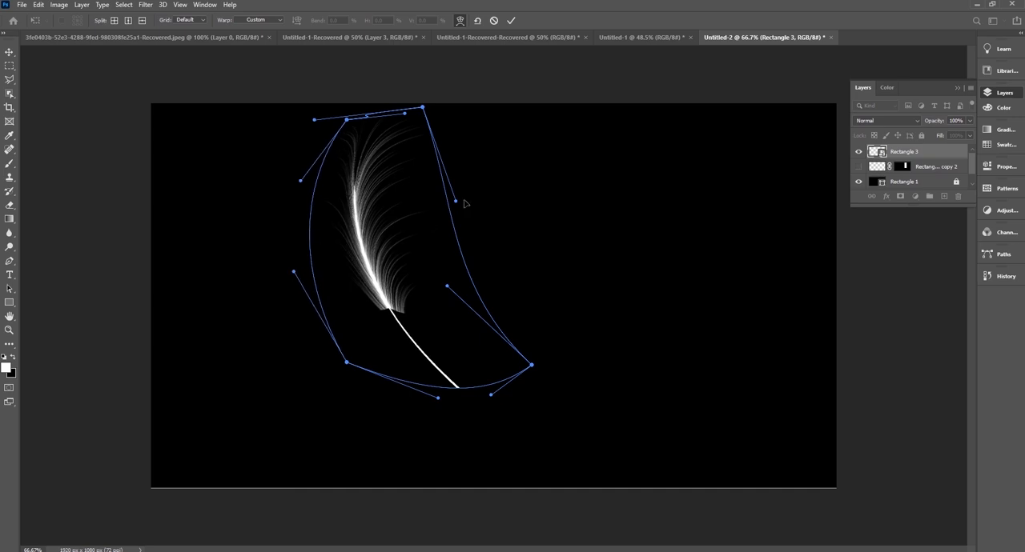
drag(400, 219, 393, 222)
key(Return)
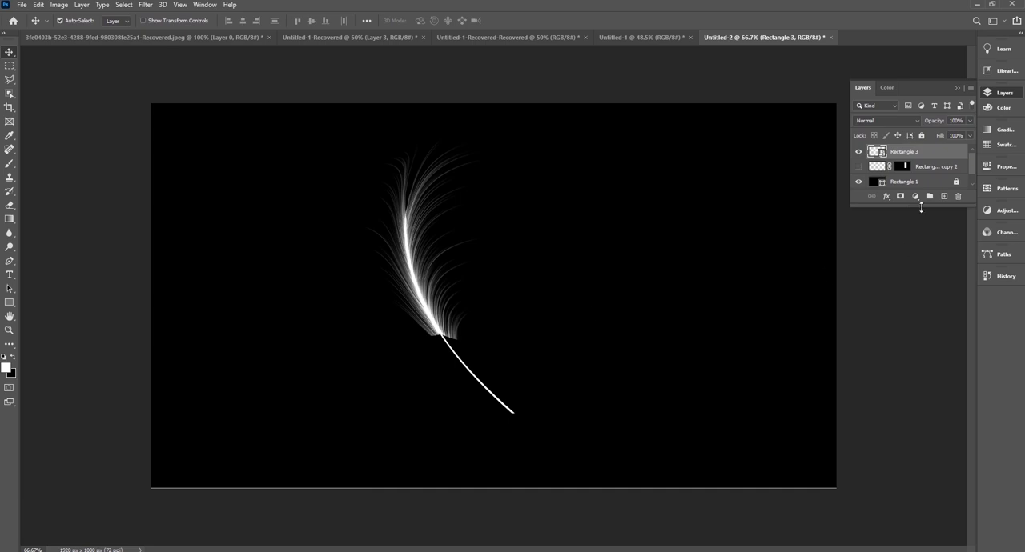
Duplicate the warped feather layer twice and spread the copies to the left and right of the original.
click(858, 152)
click(858, 152)
drag(908, 152, 944, 196)
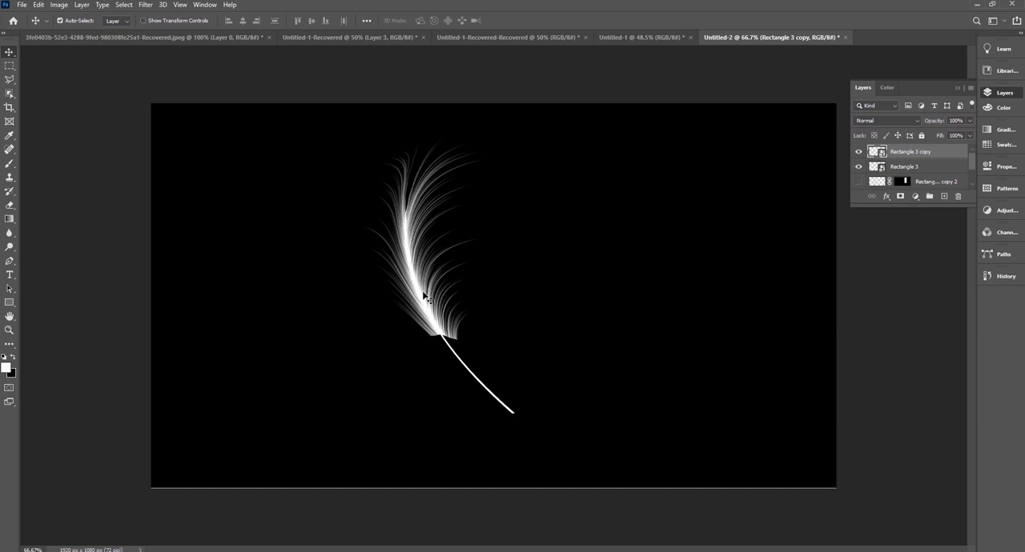
drag(951, 157, 942, 196)
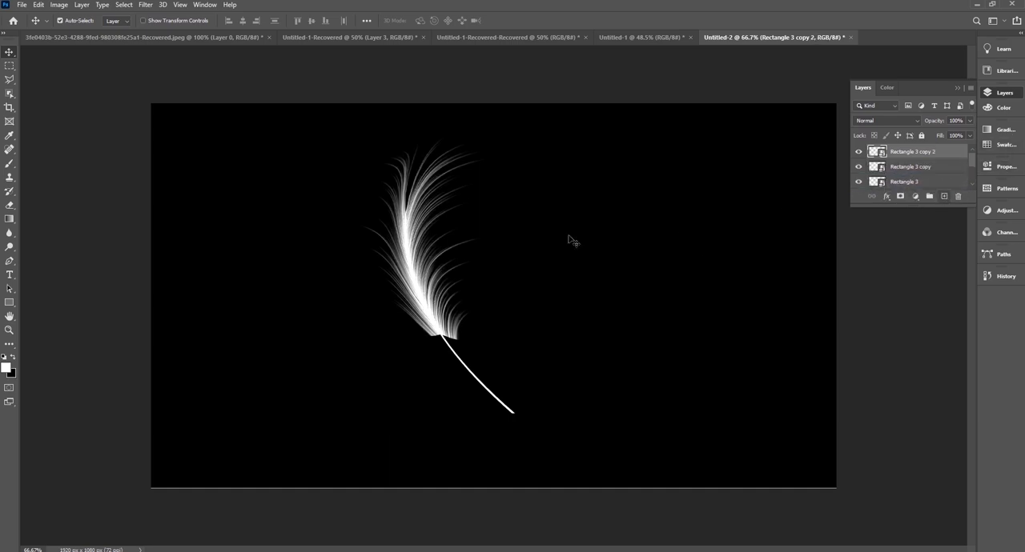
drag(414, 279, 221, 283)
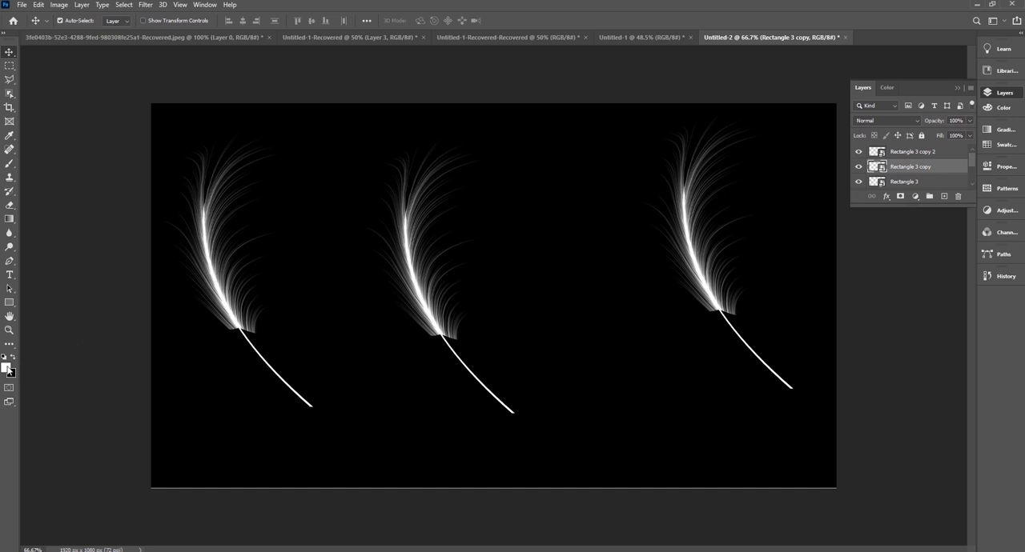
click(7, 367)
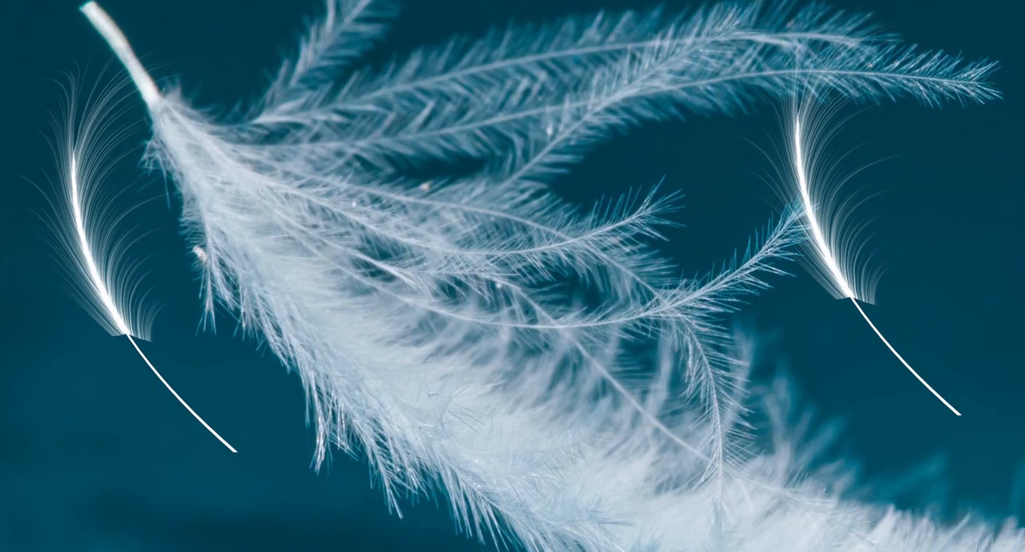